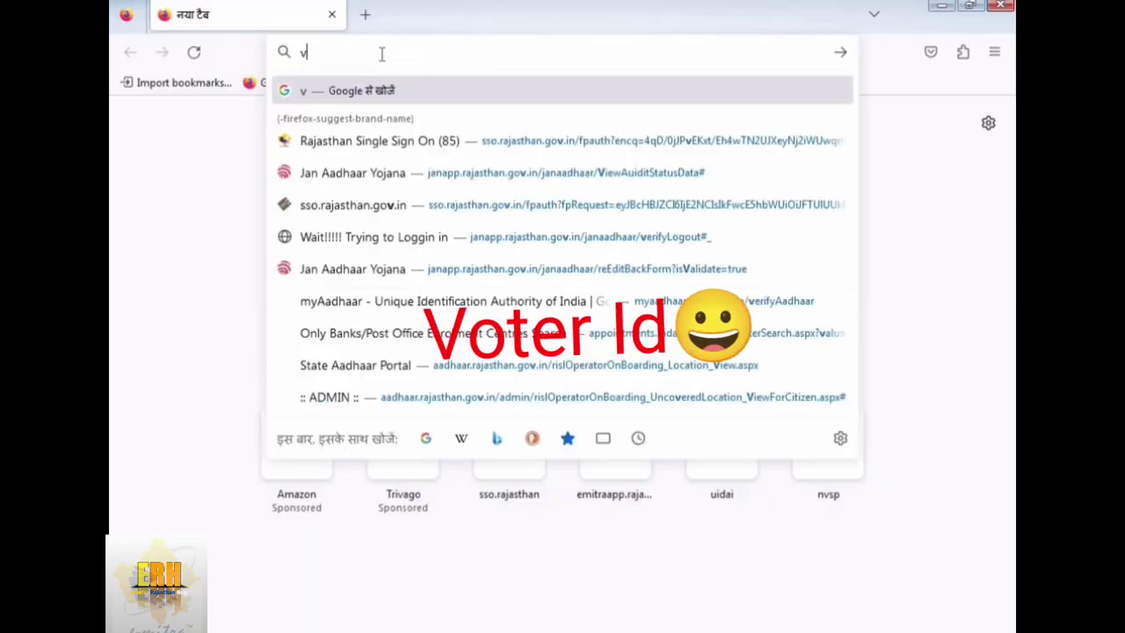
- Search Google for 'vater id' and open the National Voters' Service Portal (nvsp.in) result
{"action": "type", "text": "ater id"}
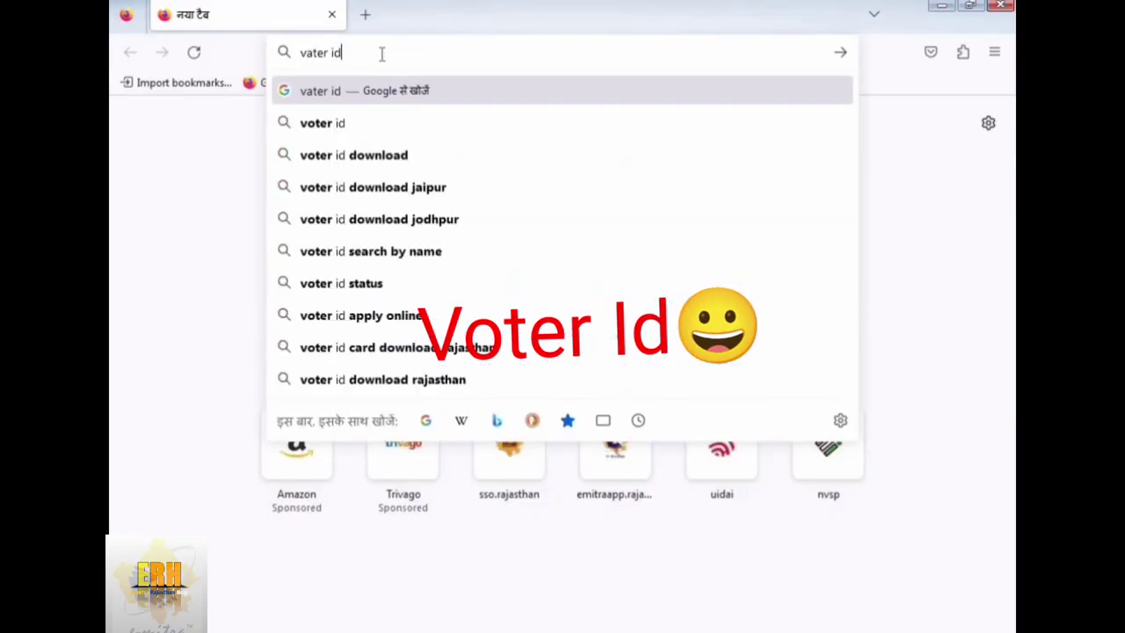
{"action": "key", "text": "Return"}
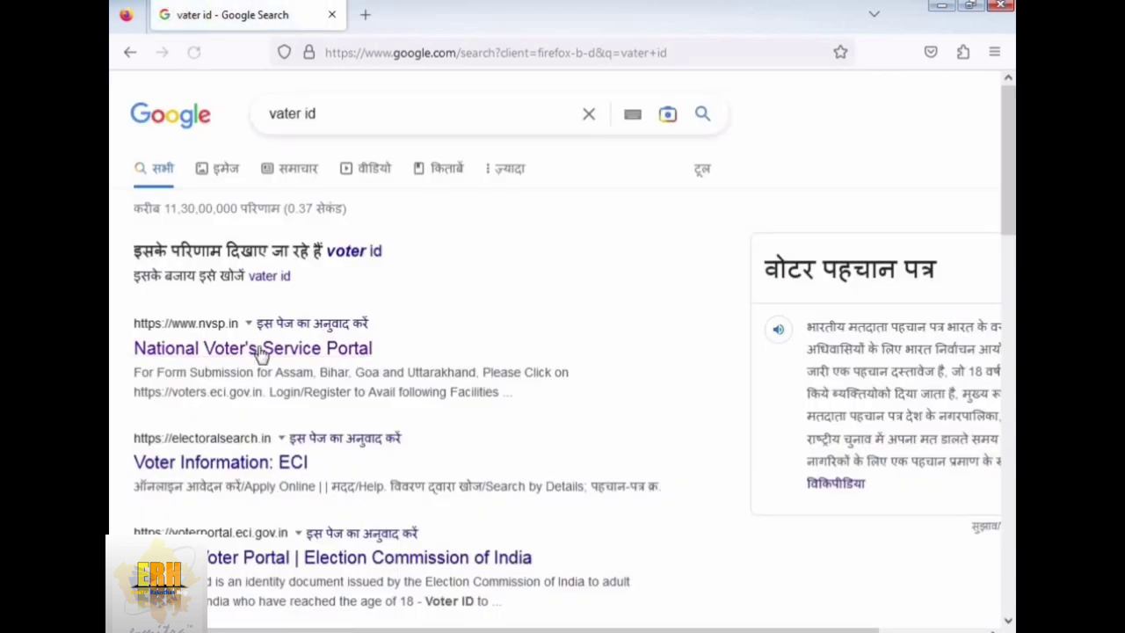
{"action": "left_click", "coordinate": [280, 349]}
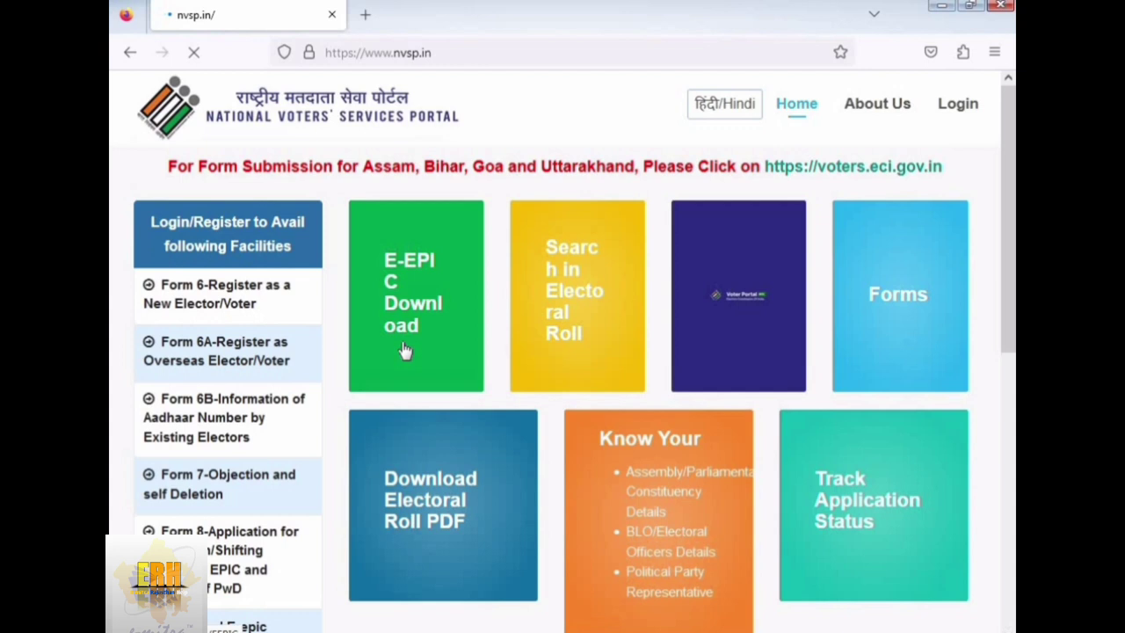
- Log in to nvsp.in with the saved username and password plus the captcha code
{"action": "left_click", "coordinate": [958, 105]}
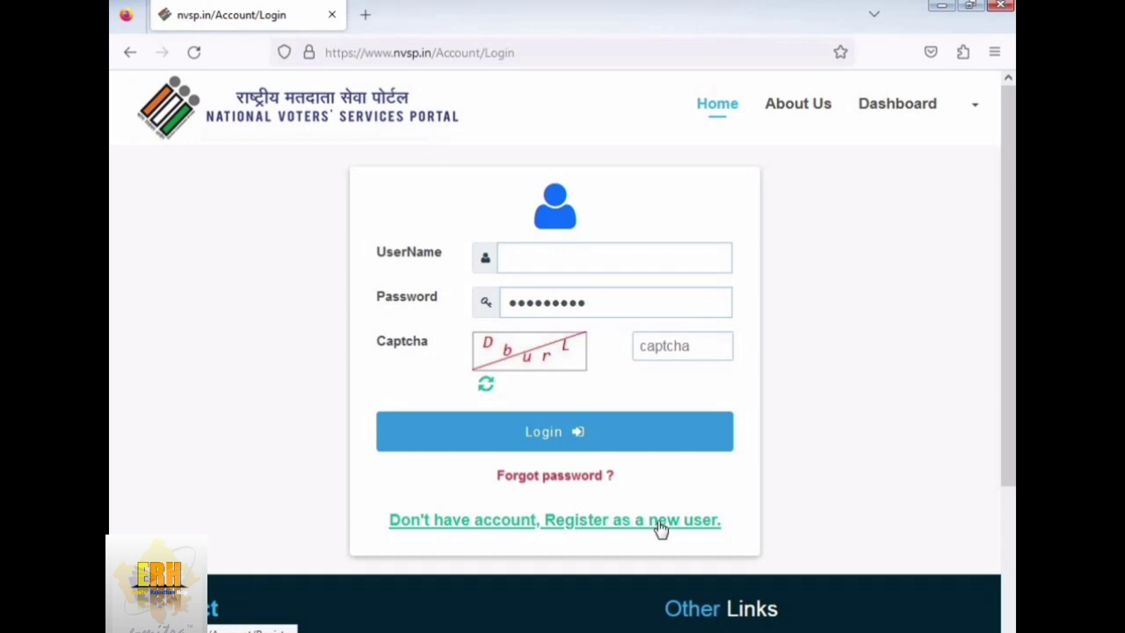
{"action": "left_click", "coordinate": [615, 258]}
{"action": "left_click", "coordinate": [562, 292]}
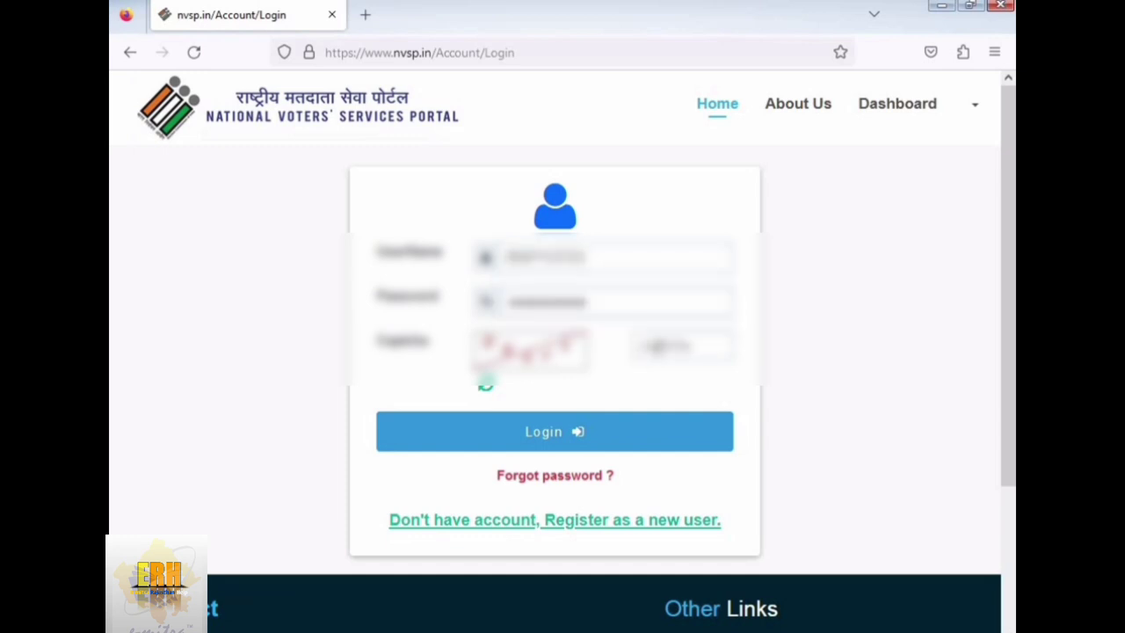
{"action": "type", "text": "2f"}
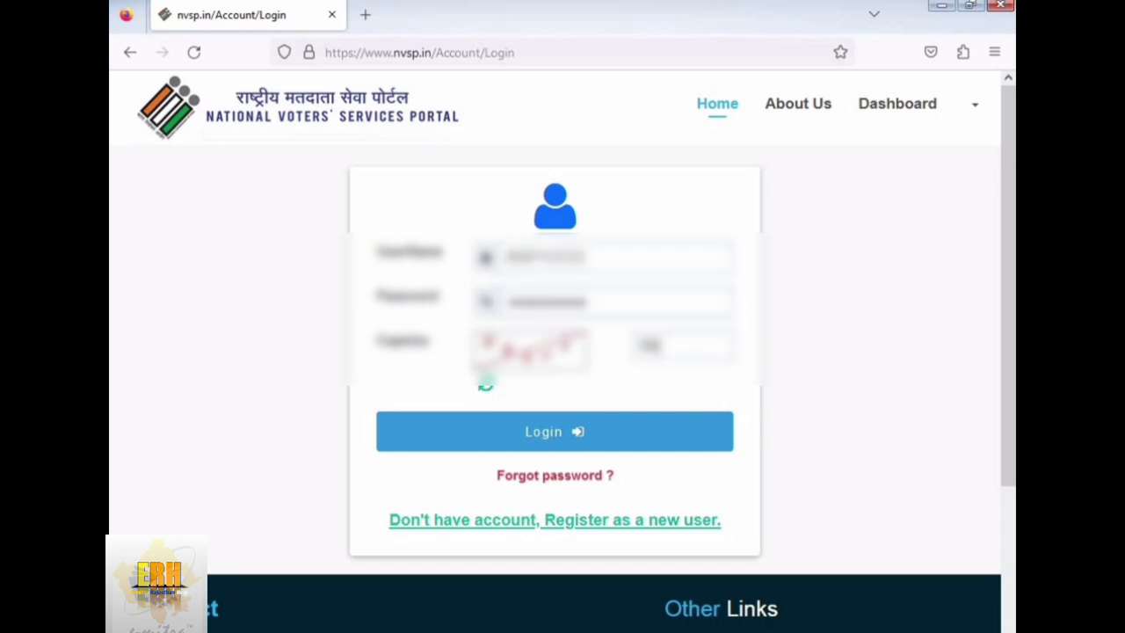
{"action": "type", "text": "g5r"}
{"action": "left_click", "coordinate": [630, 437]}
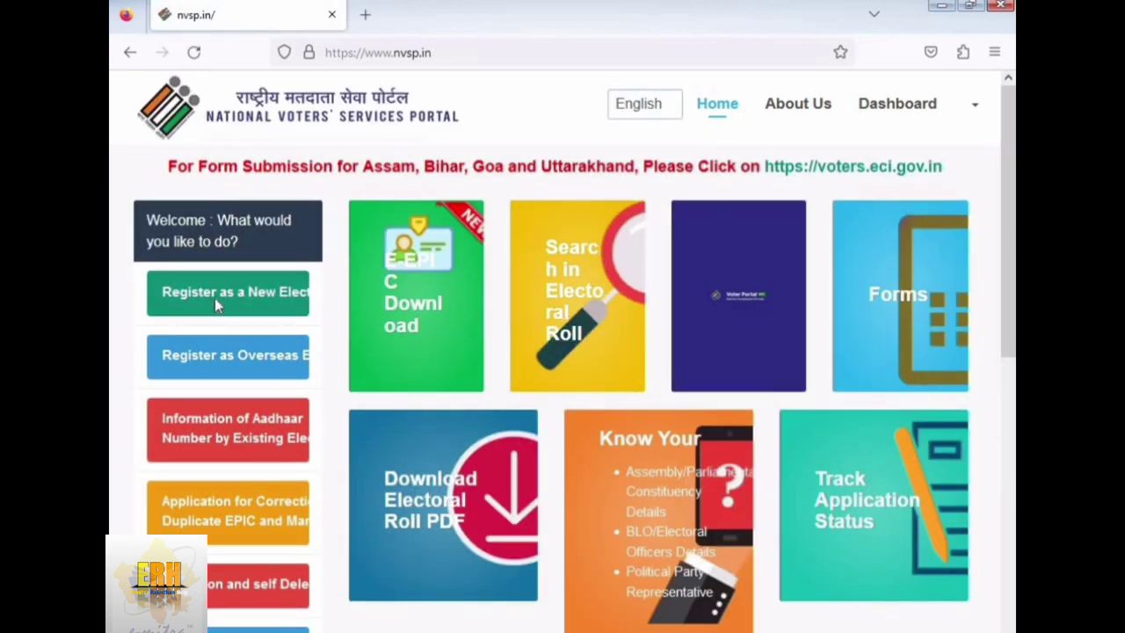
- Zoom the page to 90% and open Form 6 under Register as a New Elector/Voter
{"action": "key", "text": "ctrl+minus"}
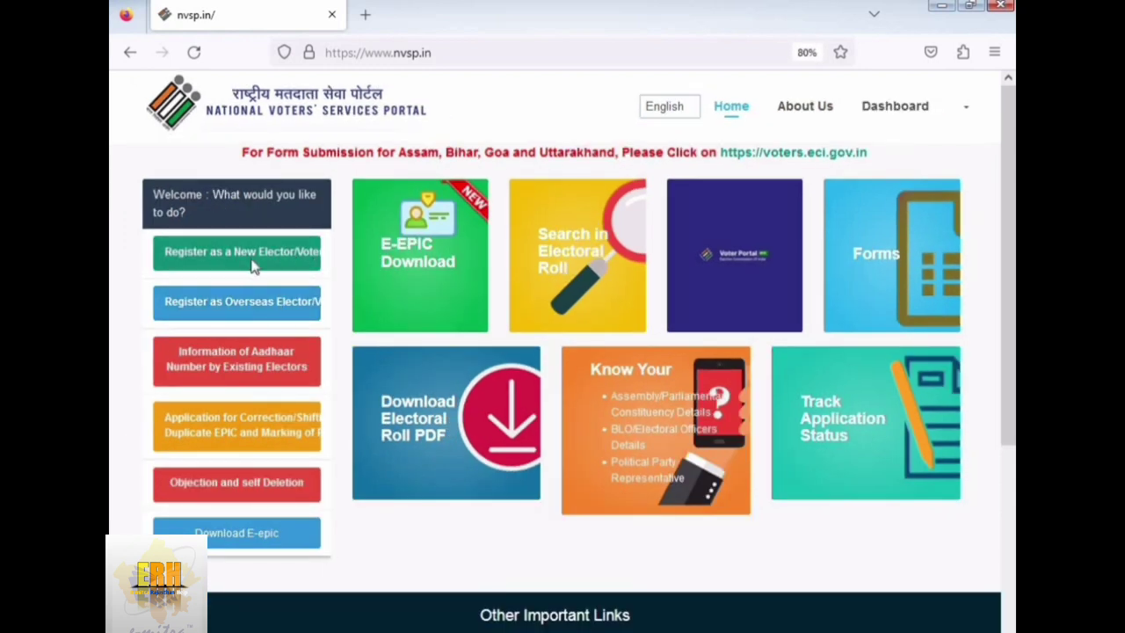
{"action": "left_click", "coordinate": [247, 268]}
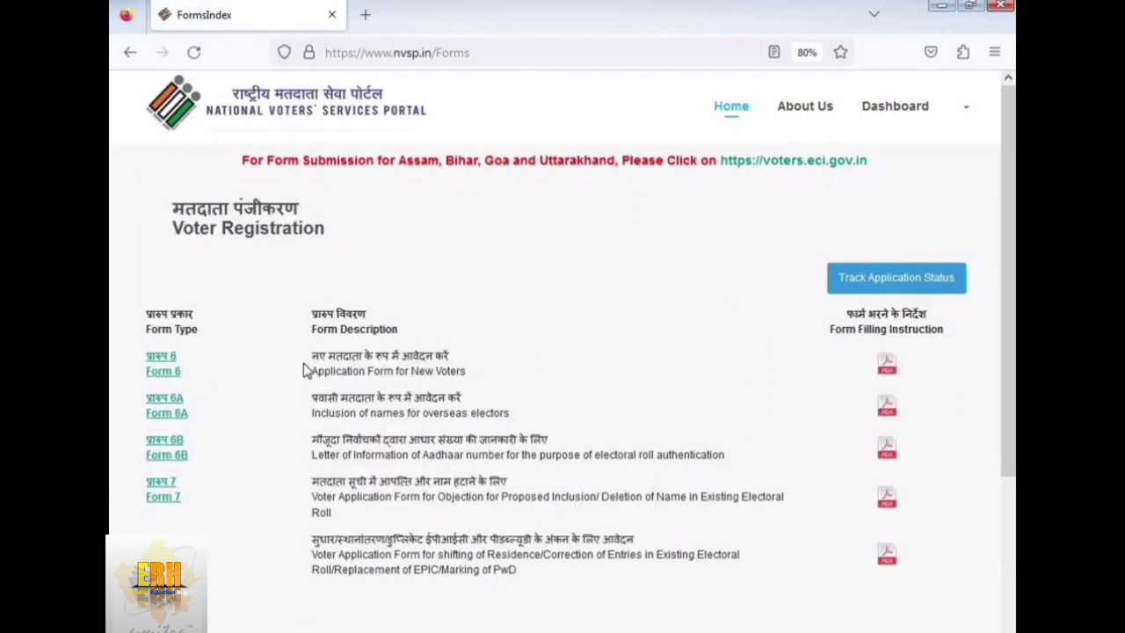
{"action": "left_click_drag", "start_coordinate": [312, 355], "coordinate": [472, 366]}
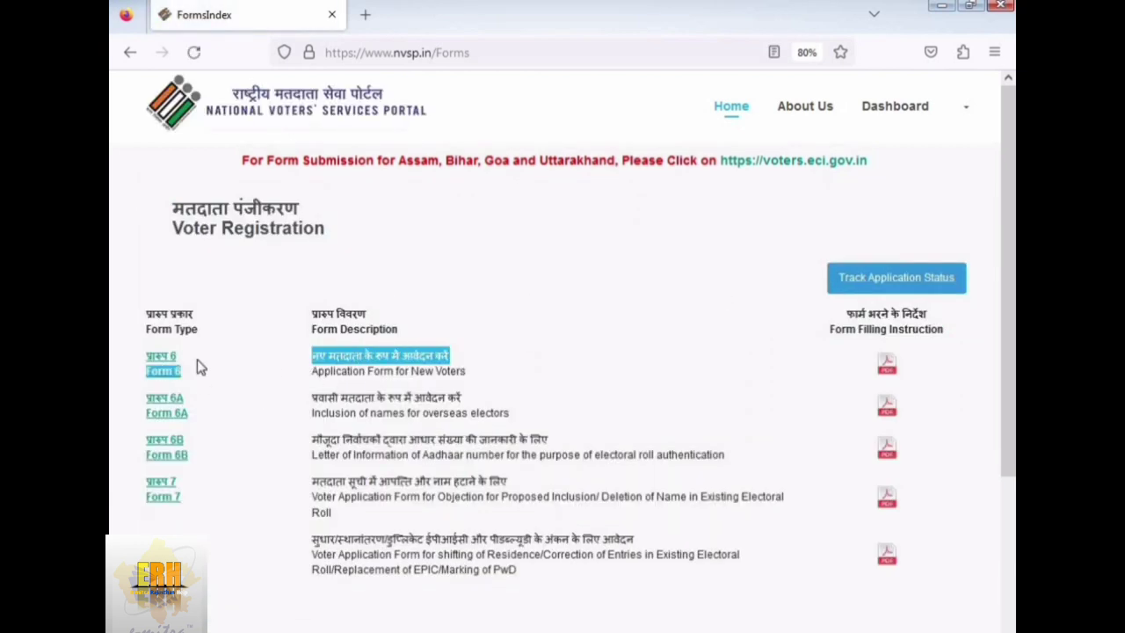
{"action": "left_click", "coordinate": [167, 369]}
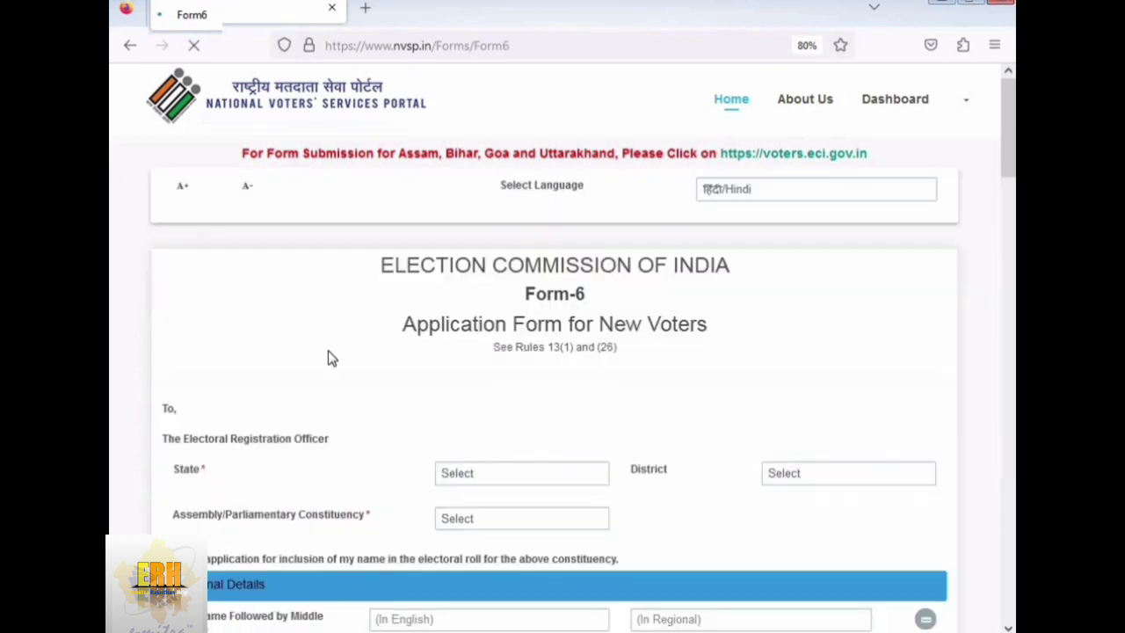
- Set the Form-6 State to Rajasthan, District to Ajmer and Constituency to Kekri
{"action": "scroll", "coordinate": [470, 369], "scroll_direction": "down", "scroll_amount": 3}
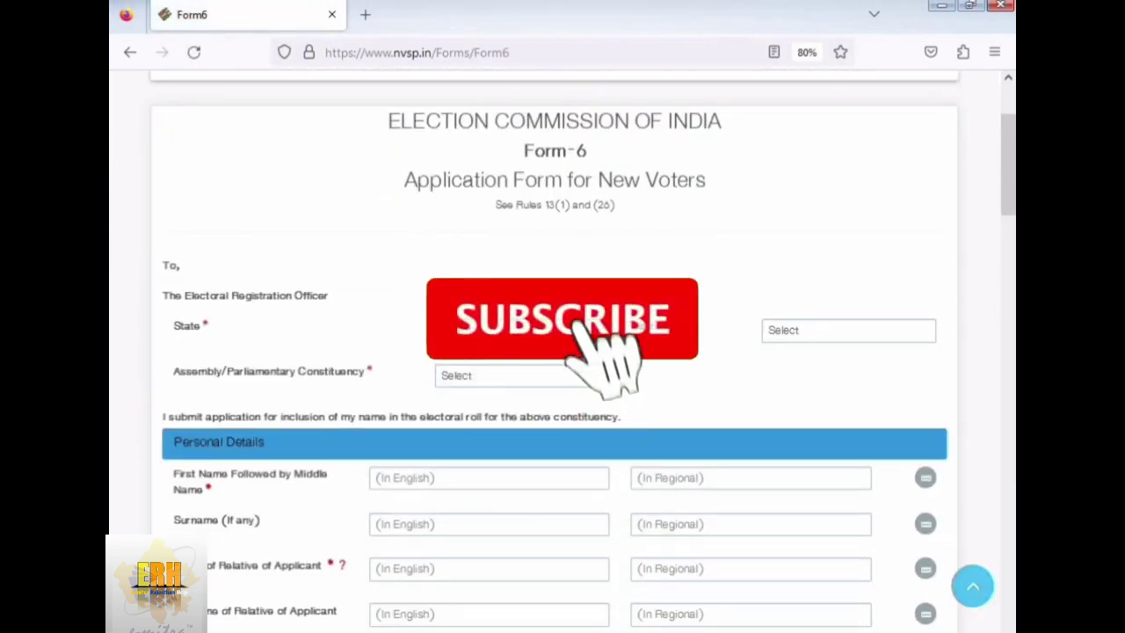
{"action": "left_click", "coordinate": [525, 334]}
{"action": "key", "text": "r"}
{"action": "key", "text": "Return"}
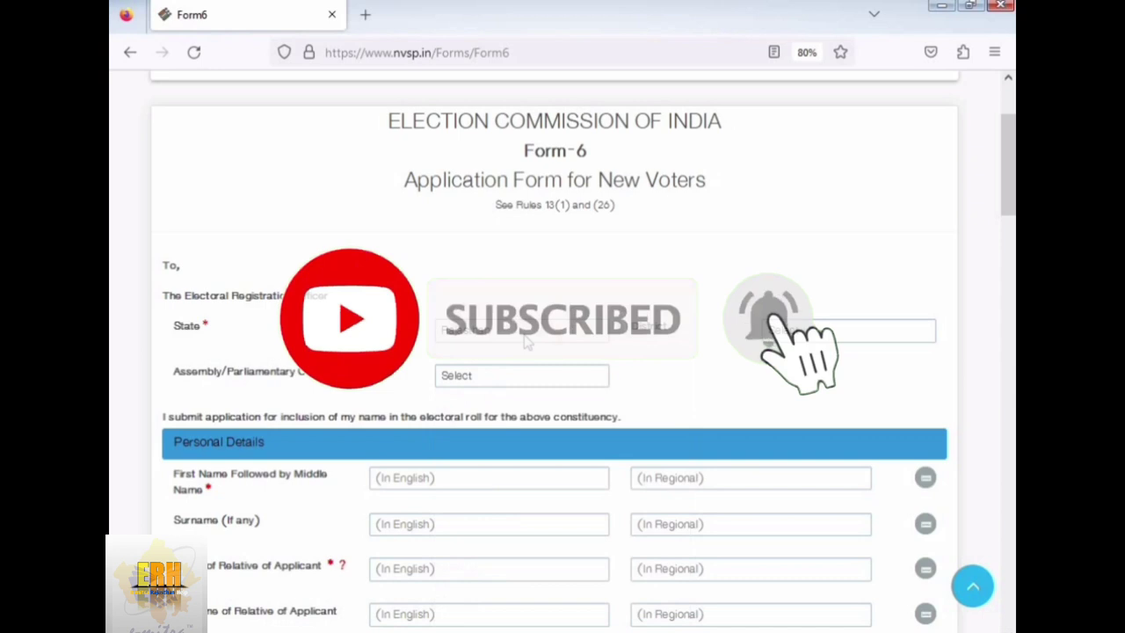
{"action": "left_click", "coordinate": [800, 331]}
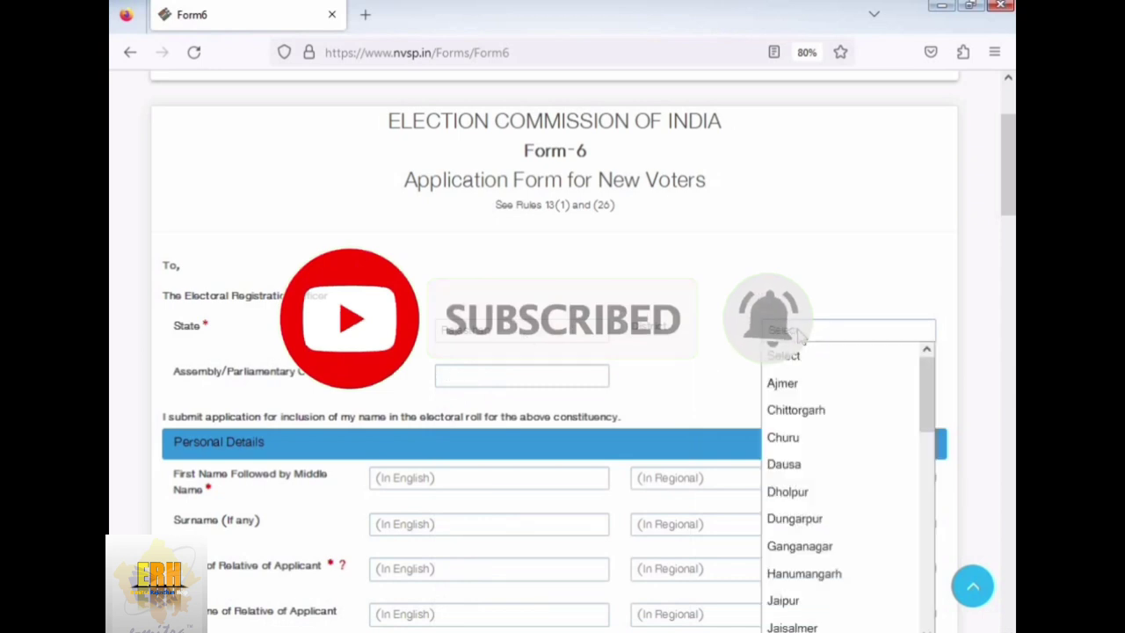
{"action": "left_click", "coordinate": [805, 382]}
{"action": "left_click", "coordinate": [497, 387]}
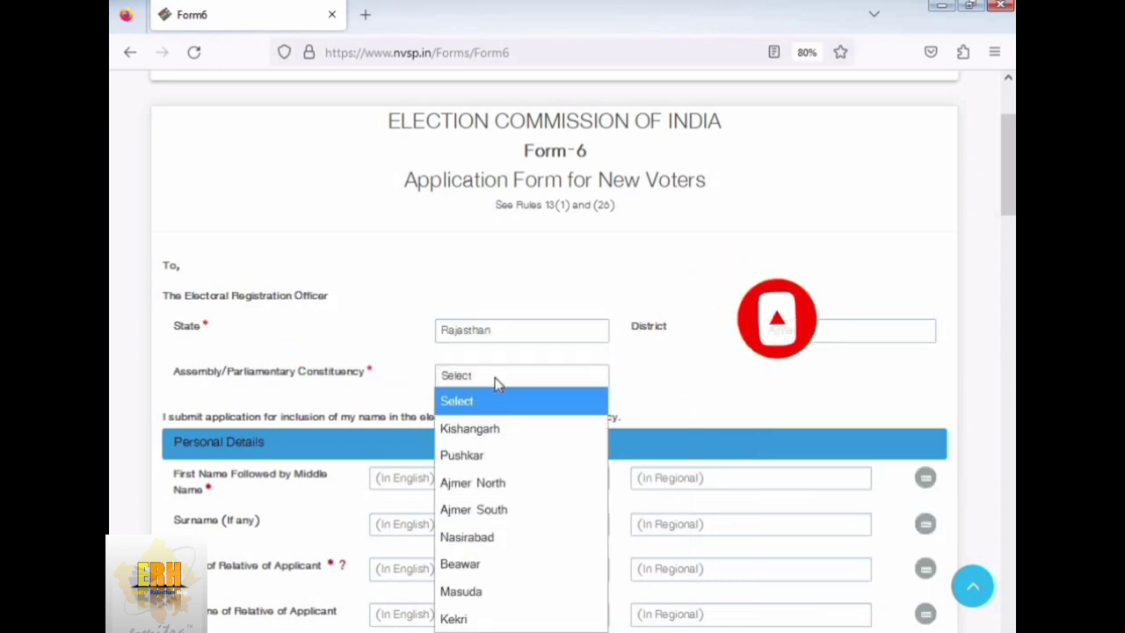
{"action": "left_click", "coordinate": [488, 617]}
- Enter the applicant's first name and surname, then the relative's name and surname
{"action": "scroll", "coordinate": [433, 399], "scroll_direction": "down", "scroll_amount": 1}
{"action": "scroll", "coordinate": [434, 398], "scroll_direction": "down", "scroll_amount": 1}
{"action": "left_click", "coordinate": [413, 405]}
{"action": "type", "text": "Ram"}
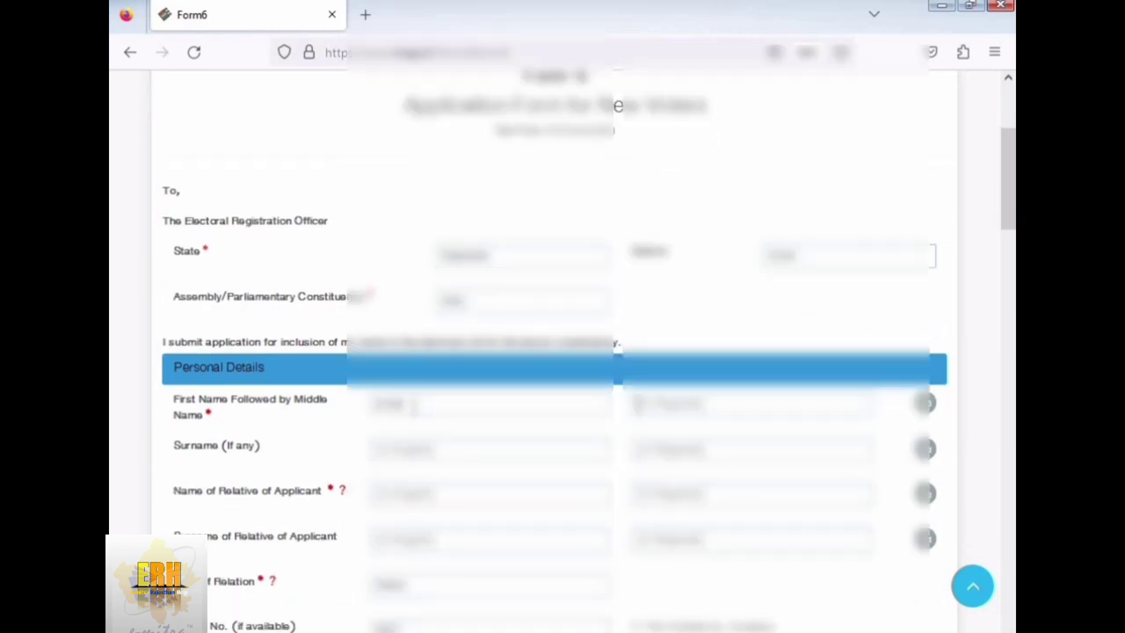
{"action": "key", "text": "Tab"}
{"action": "type", "text": "Sh"}
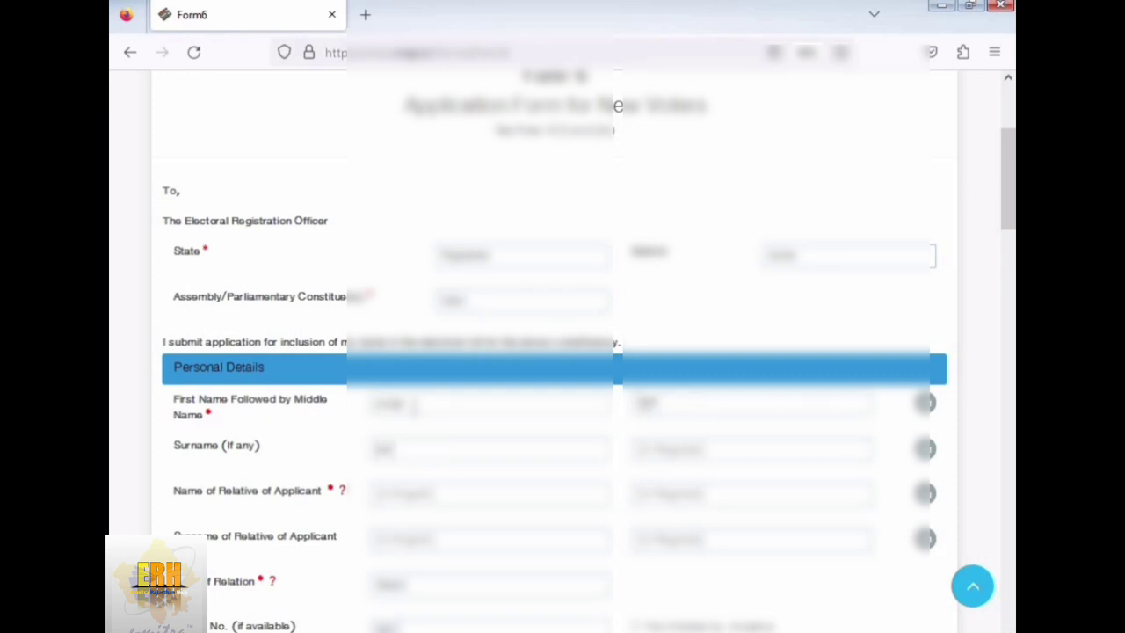
{"action": "key", "text": "Tab"}
{"action": "type", "text": "Ramesh"}
{"action": "key", "text": "Tab"}
{"action": "type", "text": "Sh"}
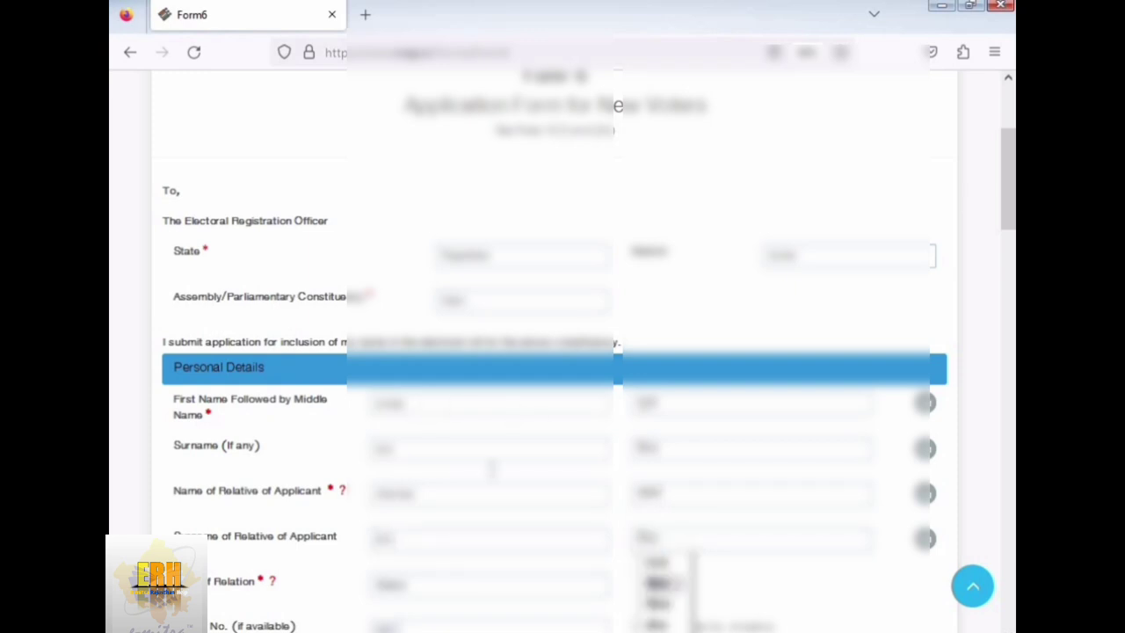
{"action": "scroll", "coordinate": [492, 467], "scroll_direction": "down", "scroll_amount": 3}
- Choose the relation type, enter the mobile and Aadhaar numbers, and set gender to Female
{"action": "left_click", "coordinate": [453, 376]}
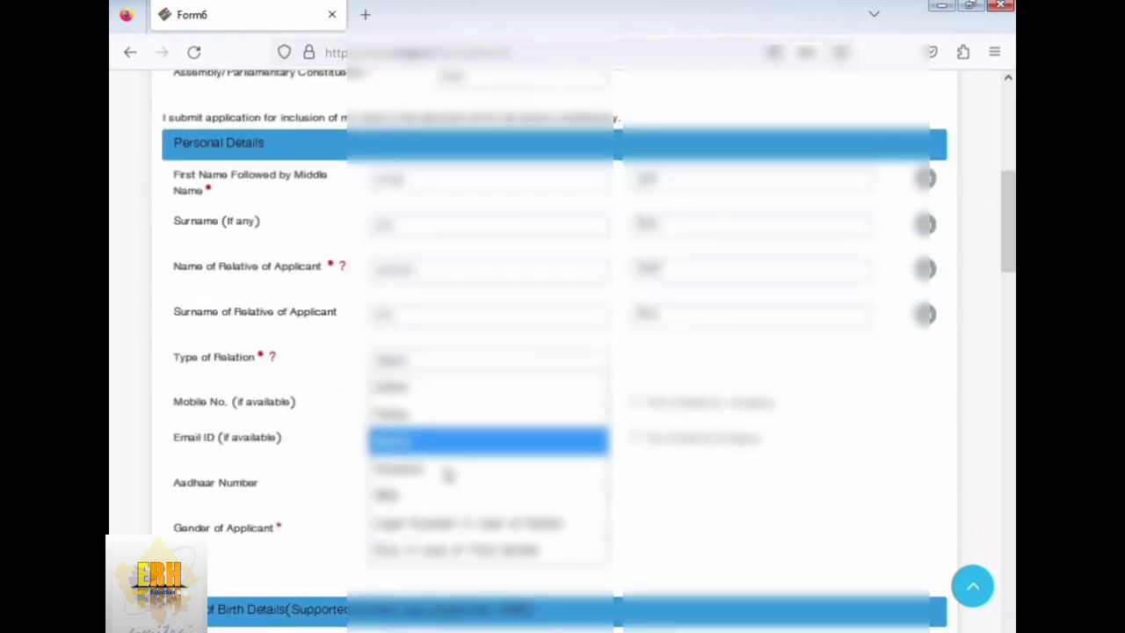
{"action": "left_click", "coordinate": [447, 444]}
{"action": "left_click", "coordinate": [459, 406]}
{"action": "type", "text": "9876543210"}
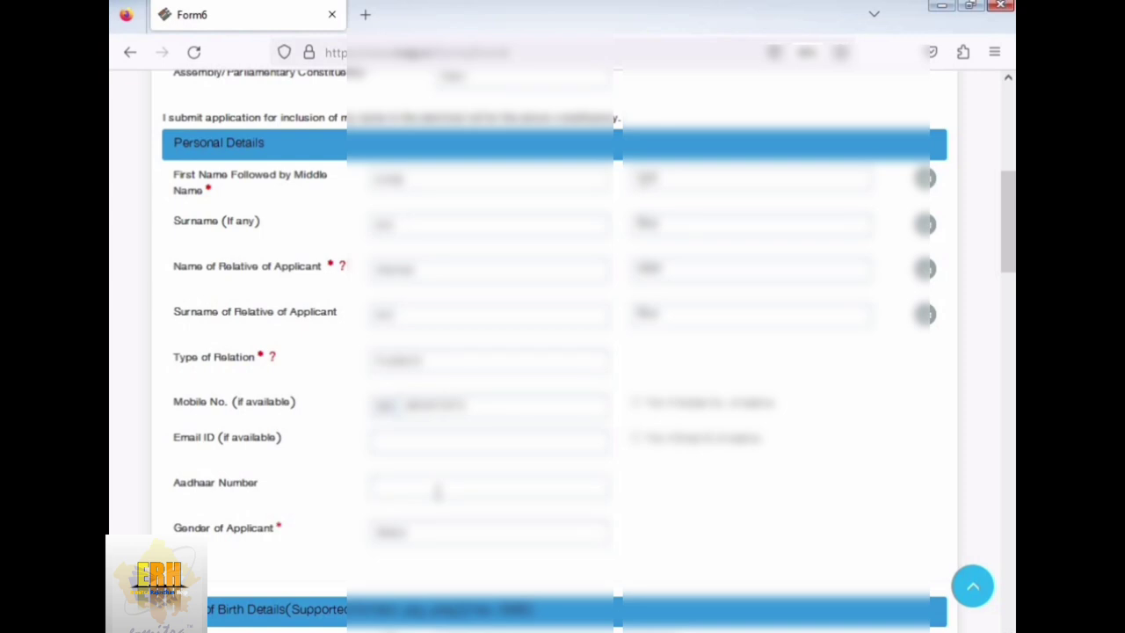
{"action": "type", "text": "1234"}
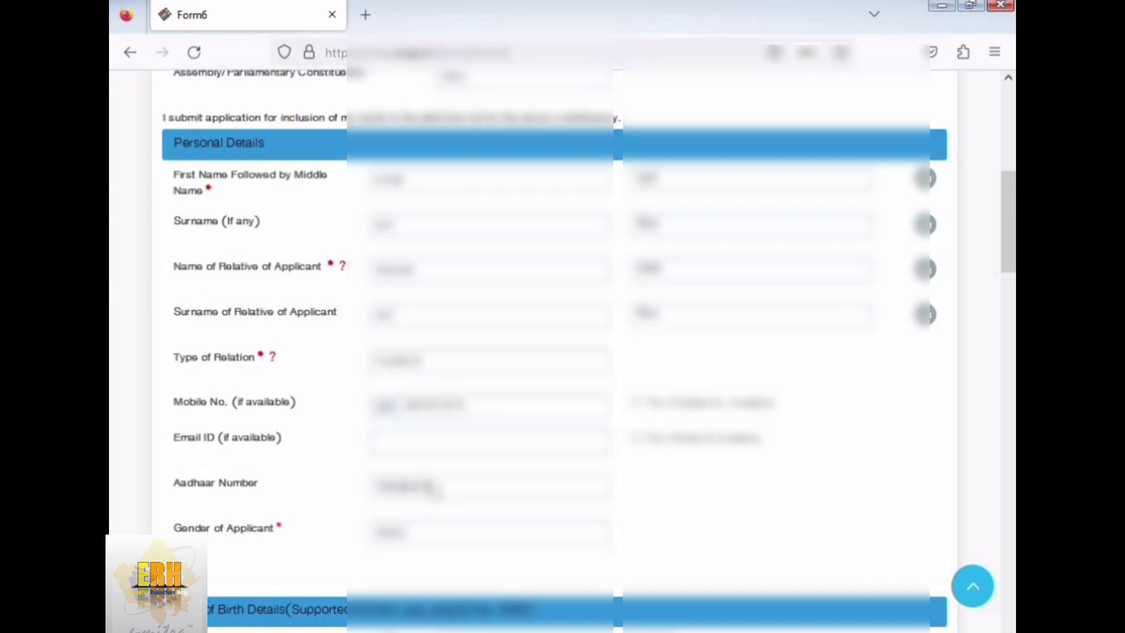
{"action": "left_click", "coordinate": [420, 540]}
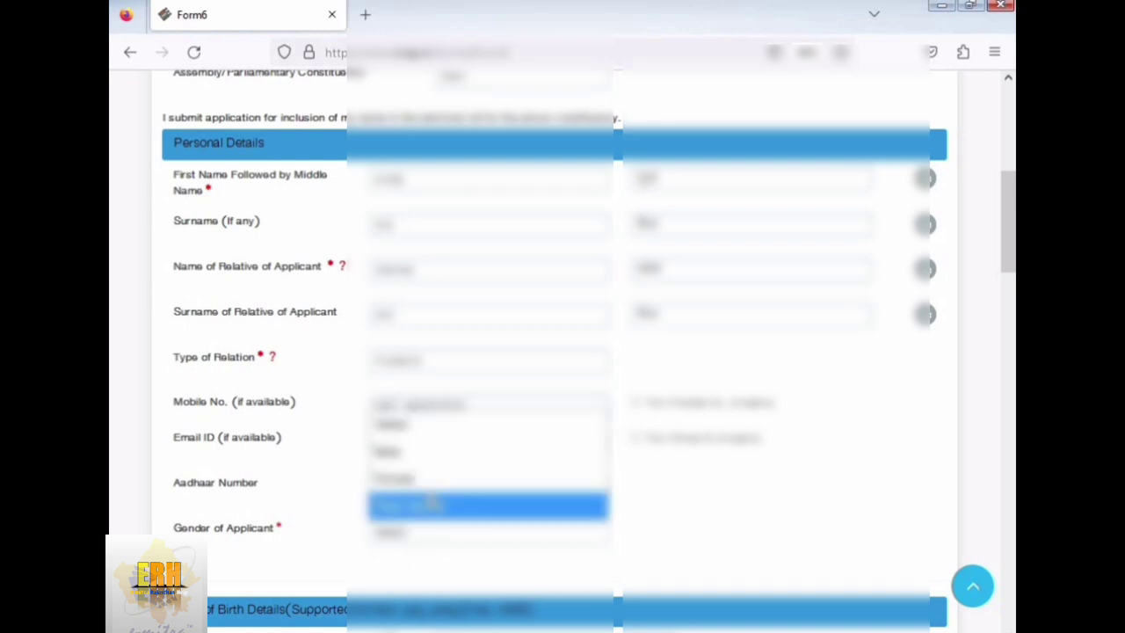
{"action": "left_click", "coordinate": [429, 478]}
- Pick 1 April 2001 as the date of birth in the calendar picker
{"action": "scroll", "coordinate": [643, 484], "scroll_direction": "down", "scroll_amount": 4}
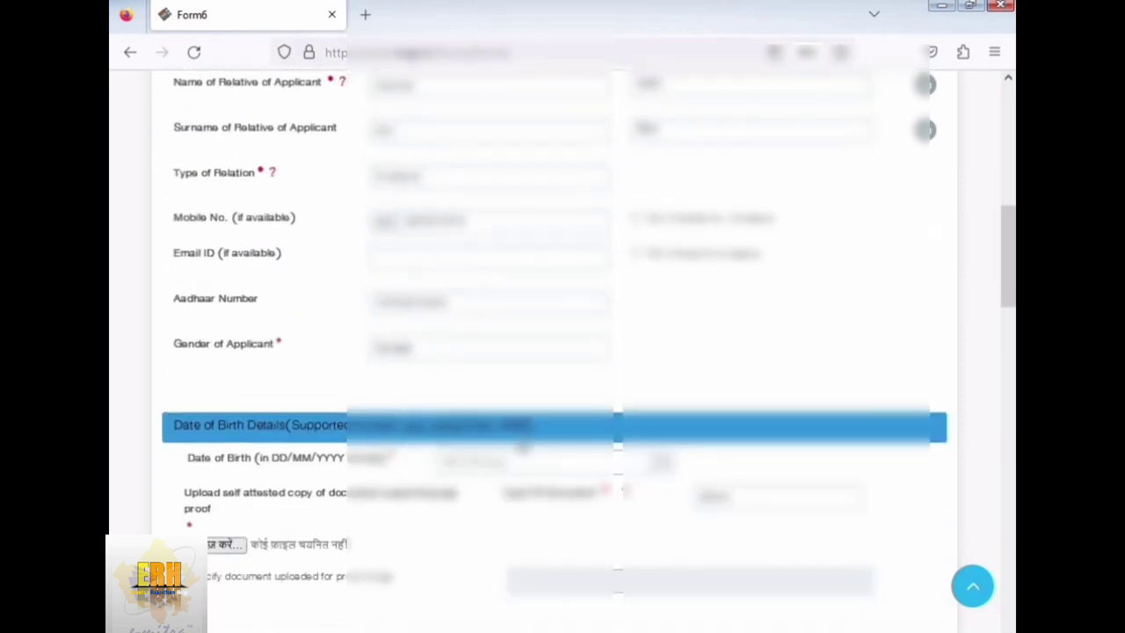
{"action": "scroll", "coordinate": [526, 443], "scroll_direction": "down", "scroll_amount": 1}
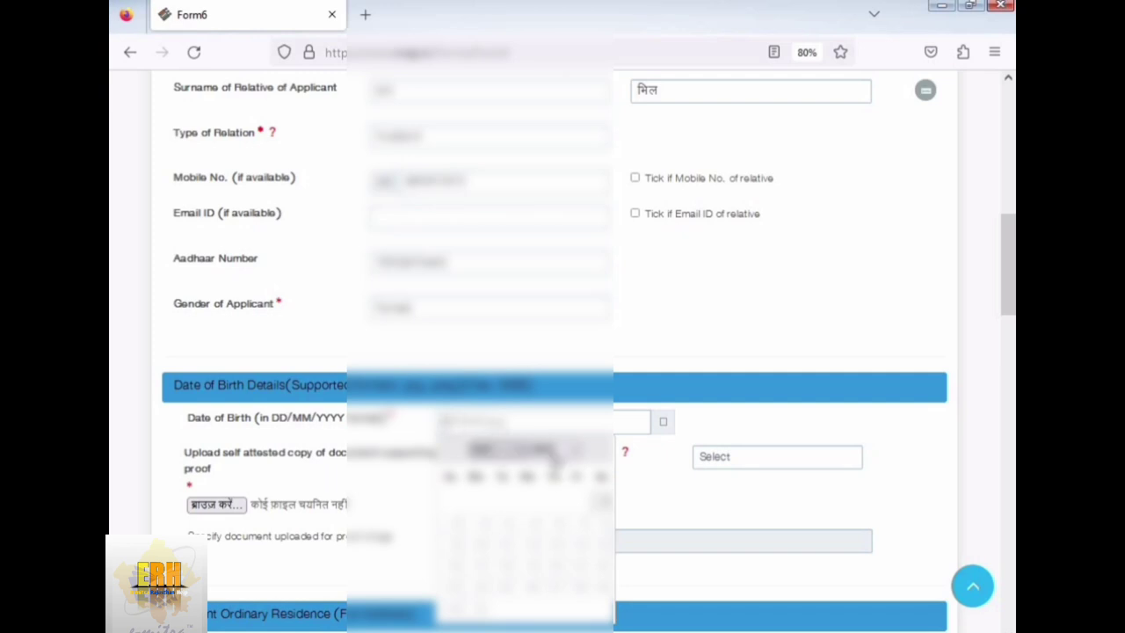
{"action": "left_click", "coordinate": [540, 449]}
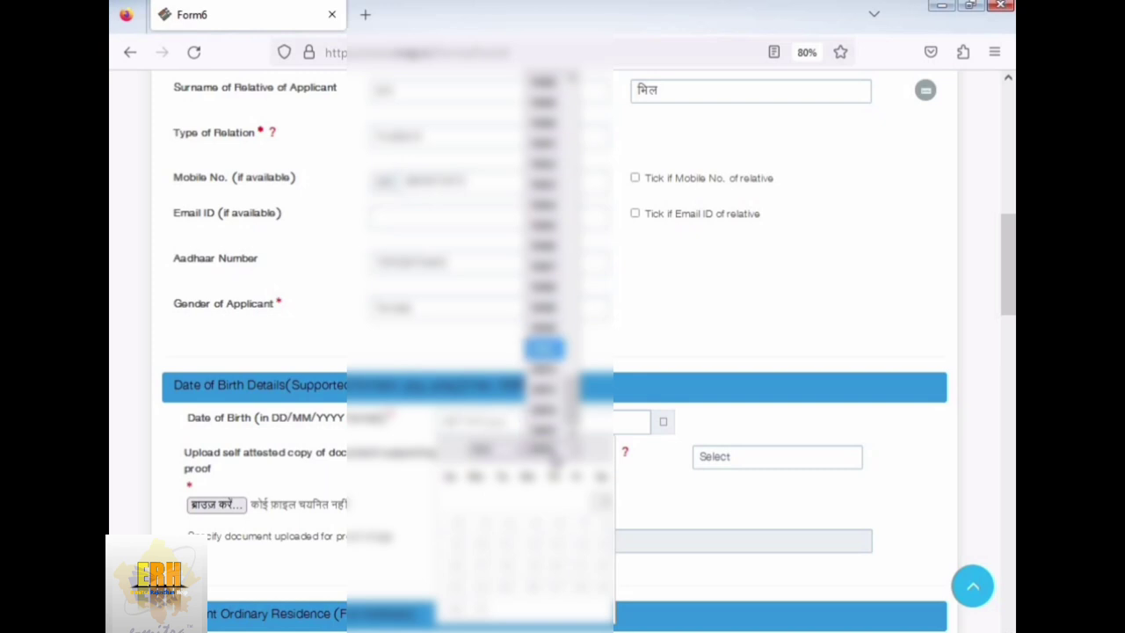
{"action": "left_click", "coordinate": [543, 348]}
{"action": "left_click", "coordinate": [479, 450]}
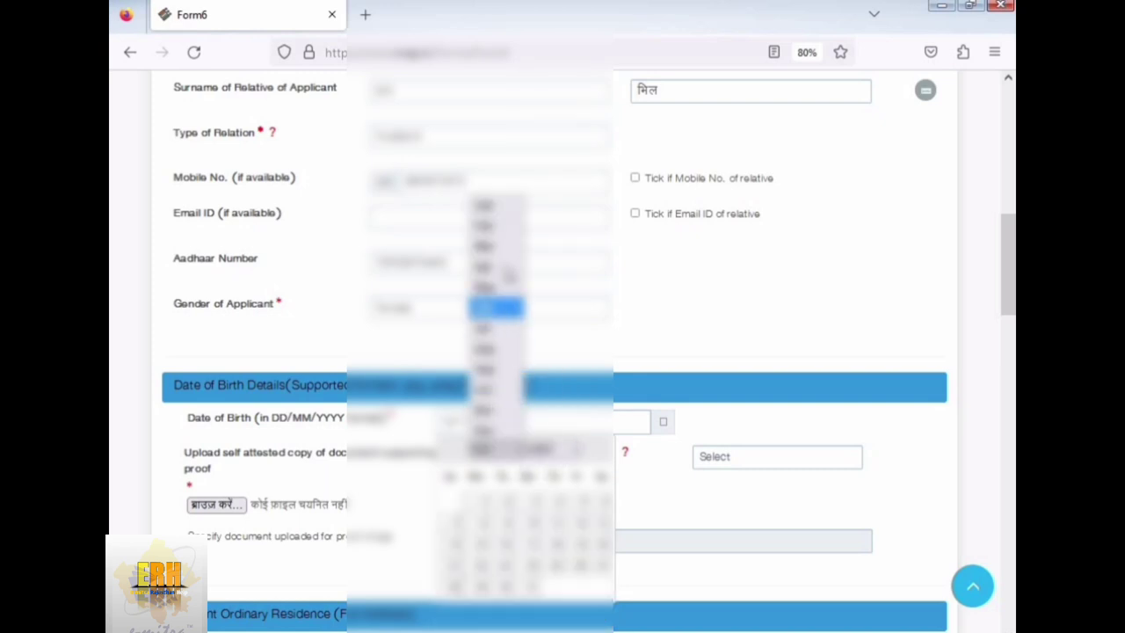
{"action": "left_click", "coordinate": [497, 267]}
{"action": "left_click", "coordinate": [456, 505]}
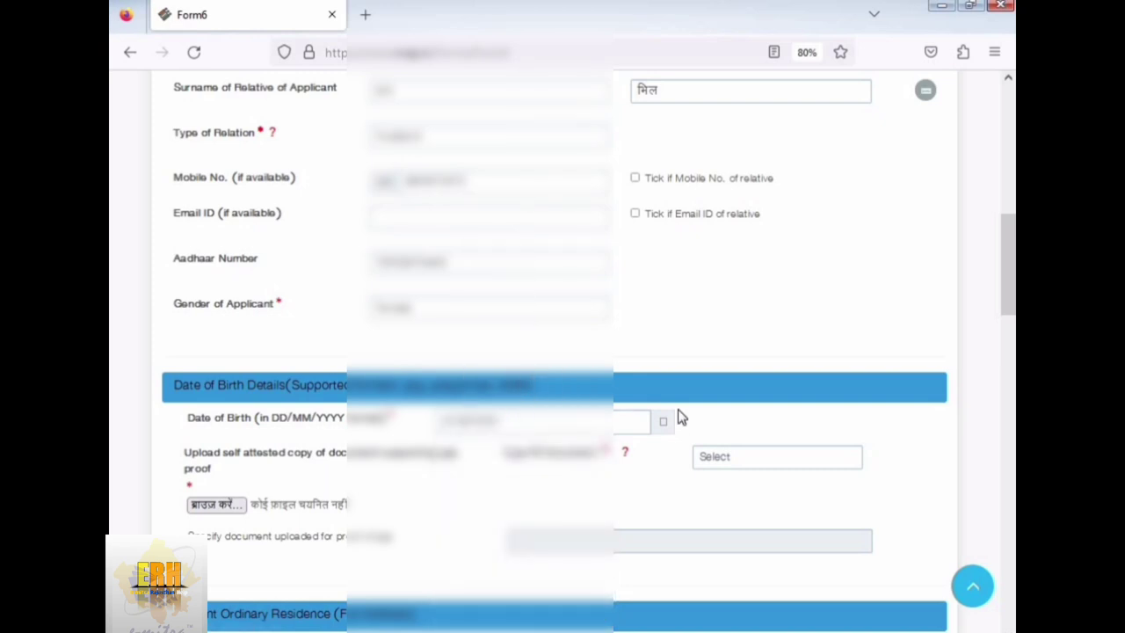
{"action": "scroll", "coordinate": [668, 431], "scroll_direction": "down", "scroll_amount": 1}
{"action": "scroll", "coordinate": [659, 445], "scroll_direction": "down", "scroll_amount": 1}
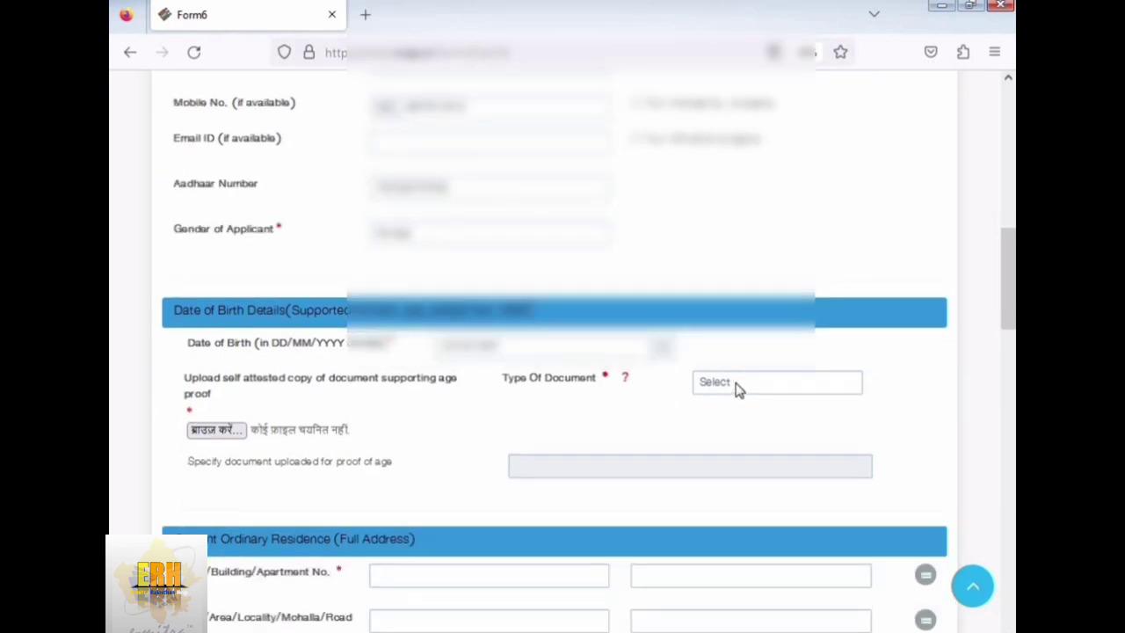
- Select Aadhaar Card as the age-proof document and upload its JPG proof image
{"action": "left_click", "coordinate": [737, 389]}
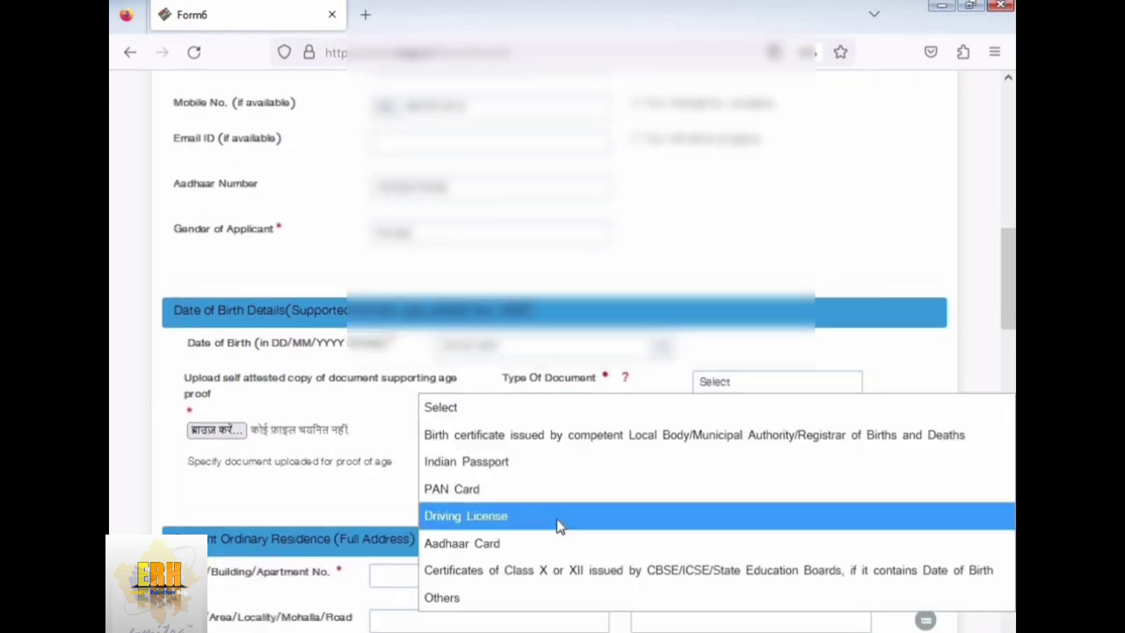
{"action": "left_click", "coordinate": [545, 543]}
{"action": "left_click", "coordinate": [235, 430]}
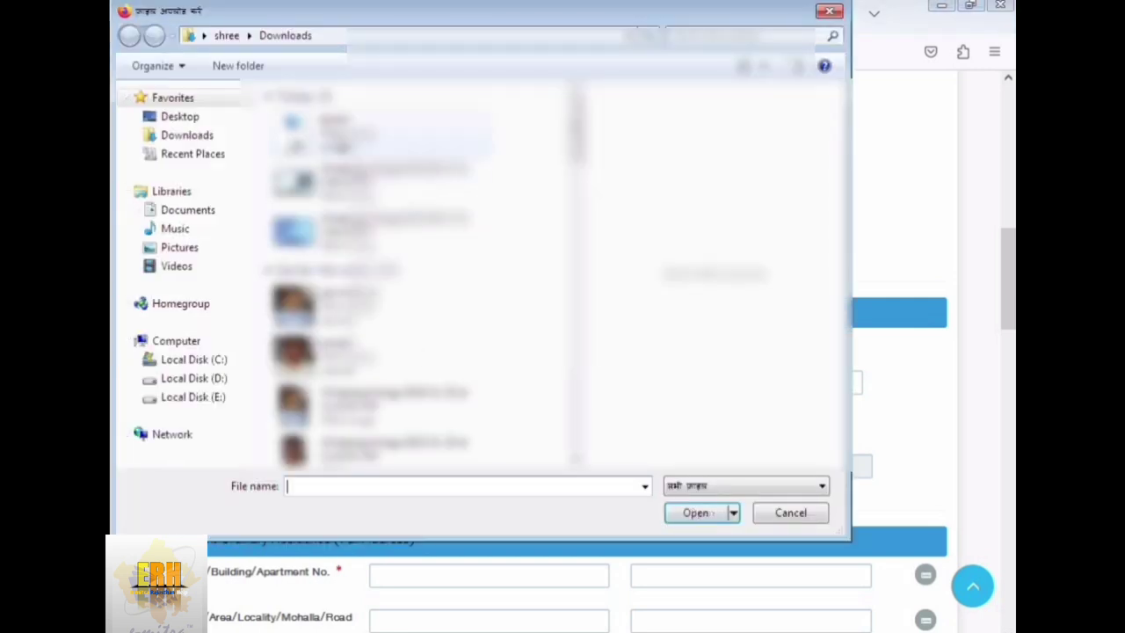
{"action": "type", "text": "pooja"}
{"action": "left_click", "coordinate": [694, 513]}
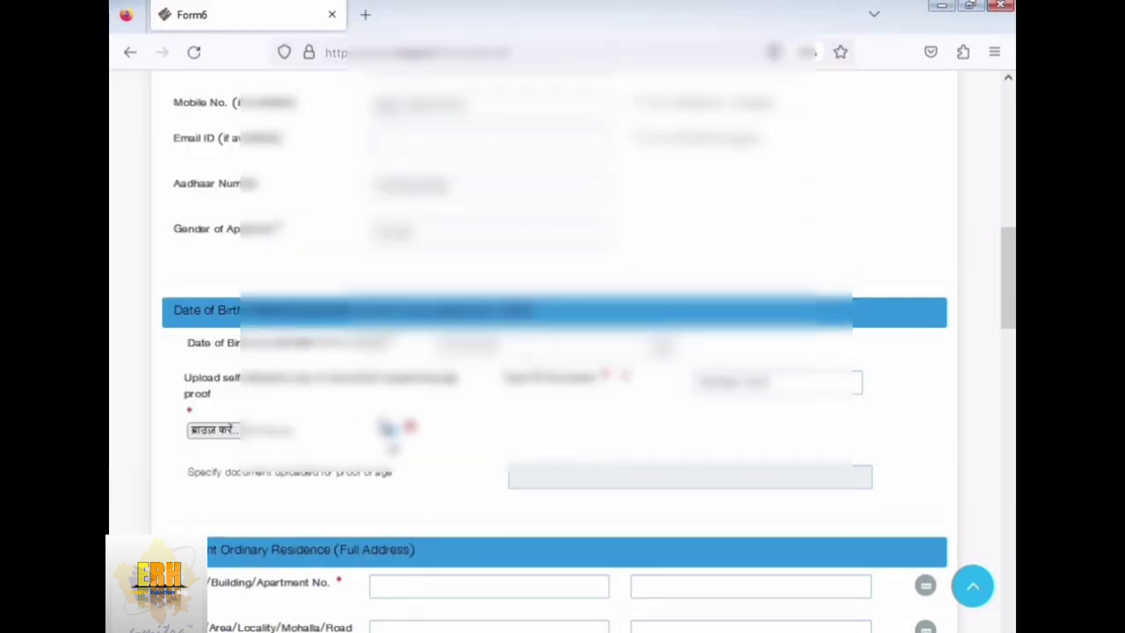
{"action": "scroll", "coordinate": [388, 446], "scroll_direction": "down", "scroll_amount": 2}
{"action": "scroll", "coordinate": [387, 414], "scroll_direction": "down", "scroll_amount": 3}
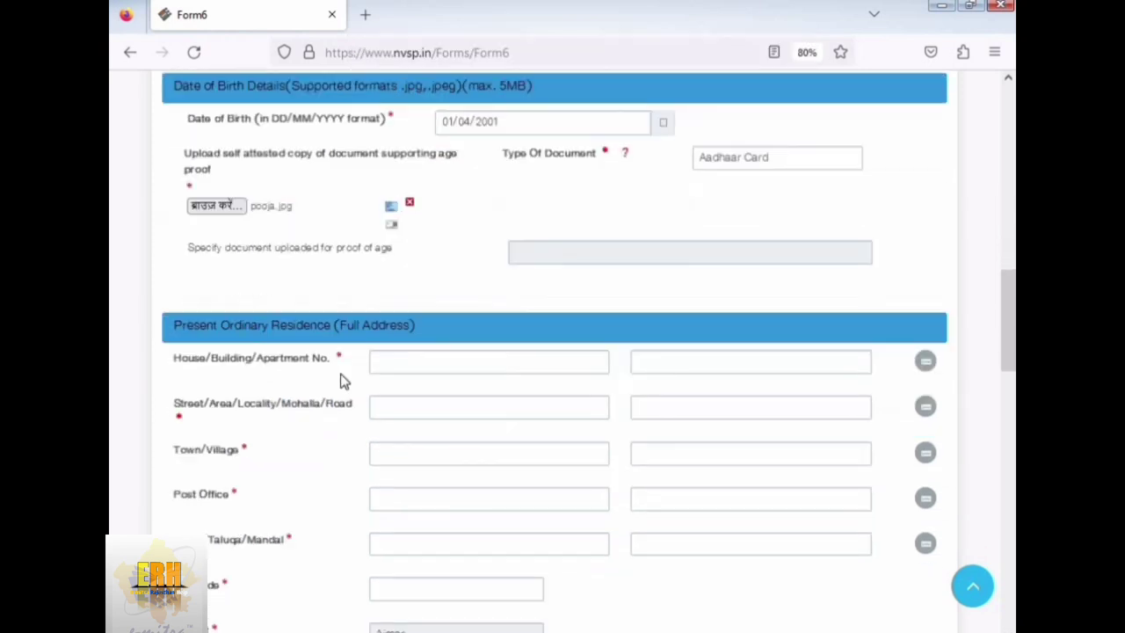
- Enter the house number and street, correcting the street's Hindi transliteration
{"action": "left_click", "coordinate": [448, 358]}
{"action": "type", "text": "00"}
{"action": "key", "text": "Tab"}
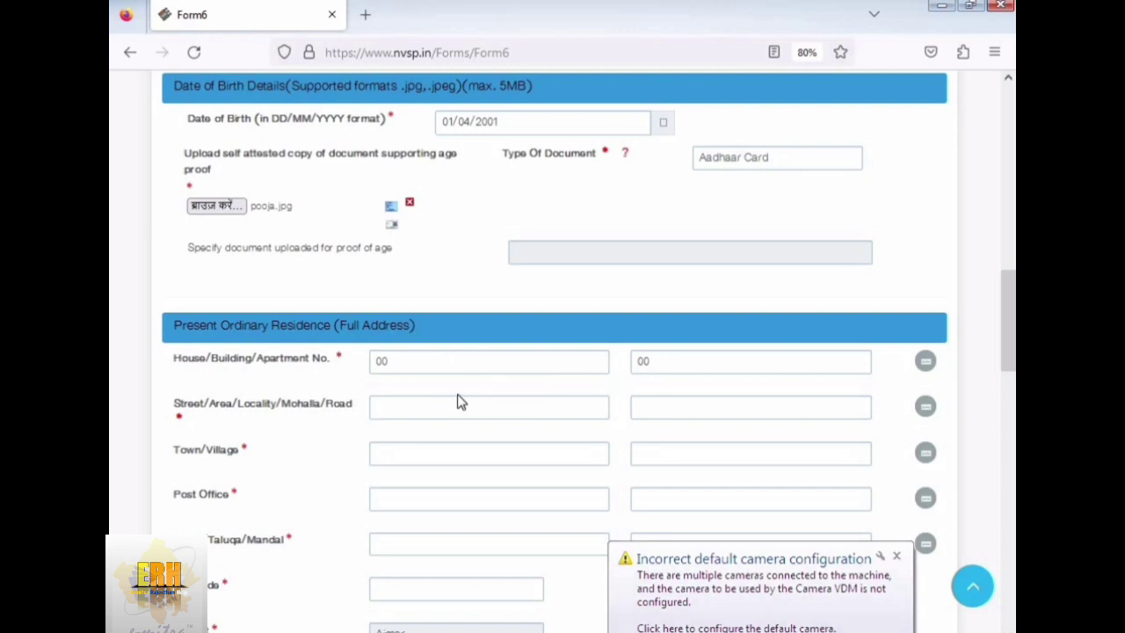
{"action": "left_click", "coordinate": [457, 403]}
{"action": "type", "text": "VP"}
{"action": "key", "text": "Tab"}
{"action": "double_click", "coordinate": [640, 408]}
{"action": "type", "text": "मू पो"}
- Fill in the town/village with its Hindi version, then the tehsil and pin code
{"action": "left_click", "coordinate": [467, 475]}
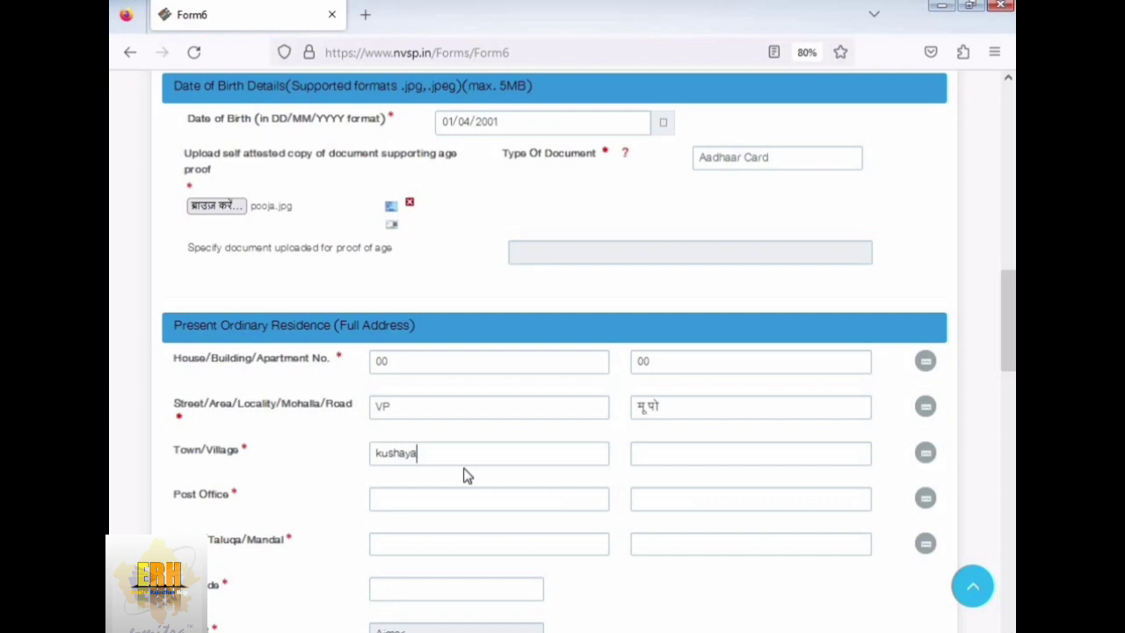
{"action": "type", "text": "kushayata"}
{"action": "key", "text": "Tab"}
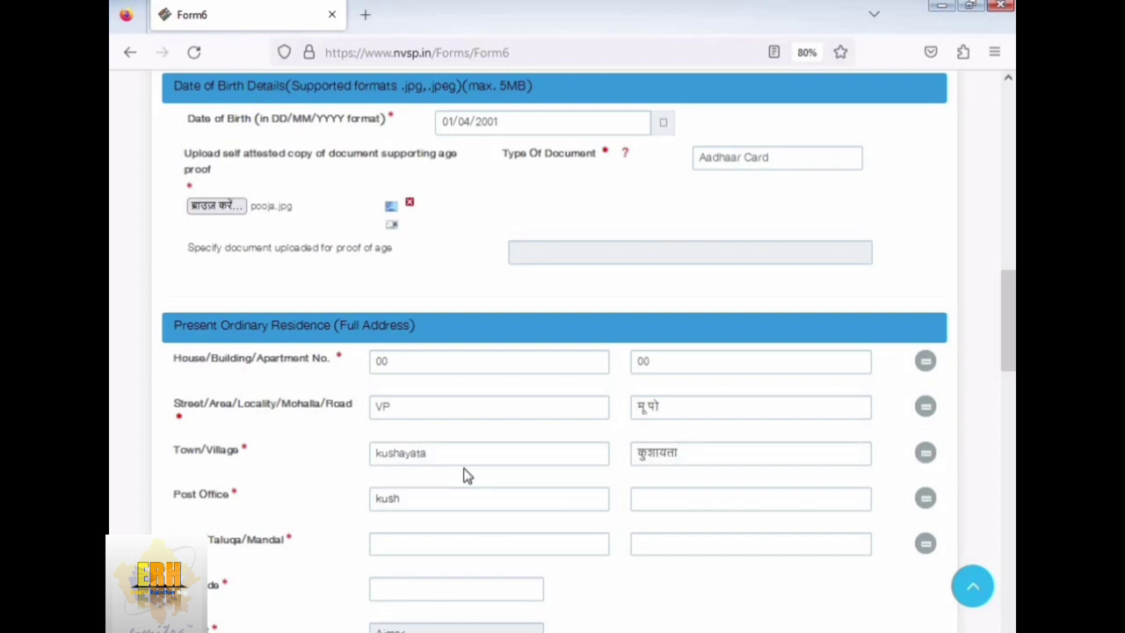
{"action": "type", "text": "ayat"}
{"action": "key", "text": "Tab"}
{"action": "key", "text": "Tab"}
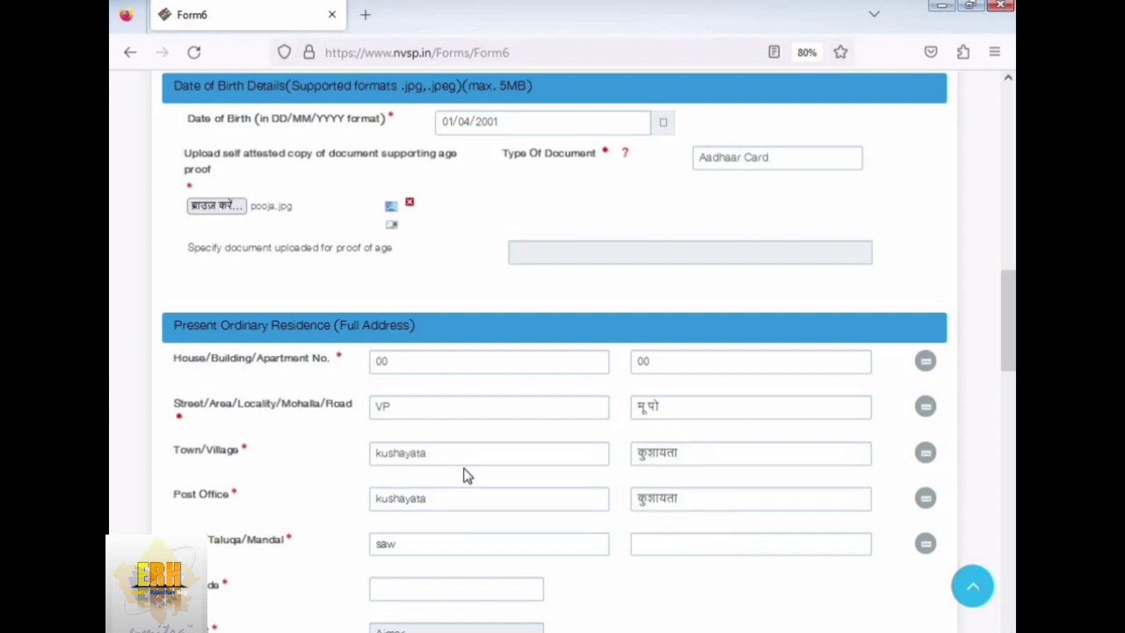
{"action": "scroll", "coordinate": [510, 466], "scroll_direction": "down", "scroll_amount": 3}
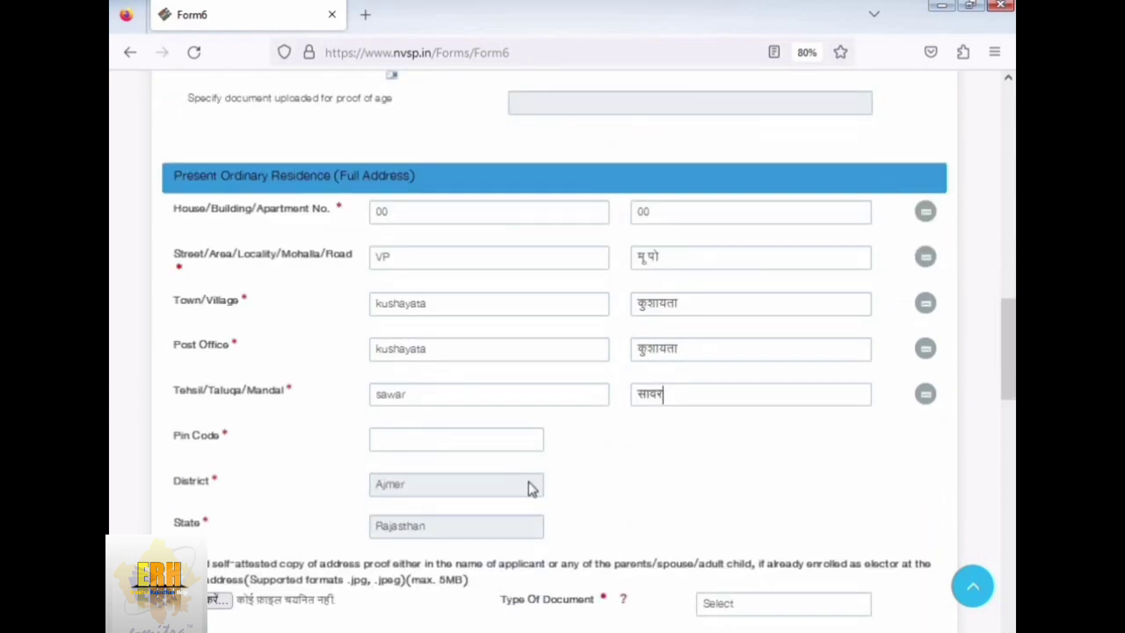
{"action": "left_click", "coordinate": [429, 438]}
{"action": "type", "text": "305407"}
{"action": "scroll", "coordinate": [551, 469], "scroll_direction": "down", "scroll_amount": 3}
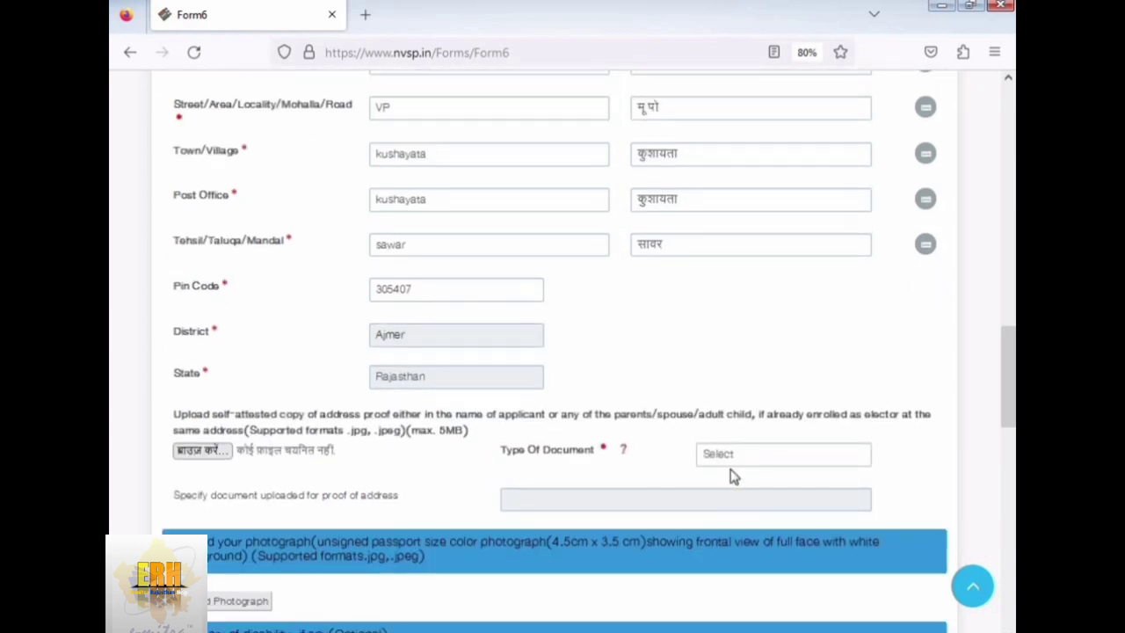
- Select Aadhaar Card as the address-proof document and upload its proof image
{"action": "left_click", "coordinate": [730, 455]}
{"action": "left_click", "coordinate": [698, 218]}
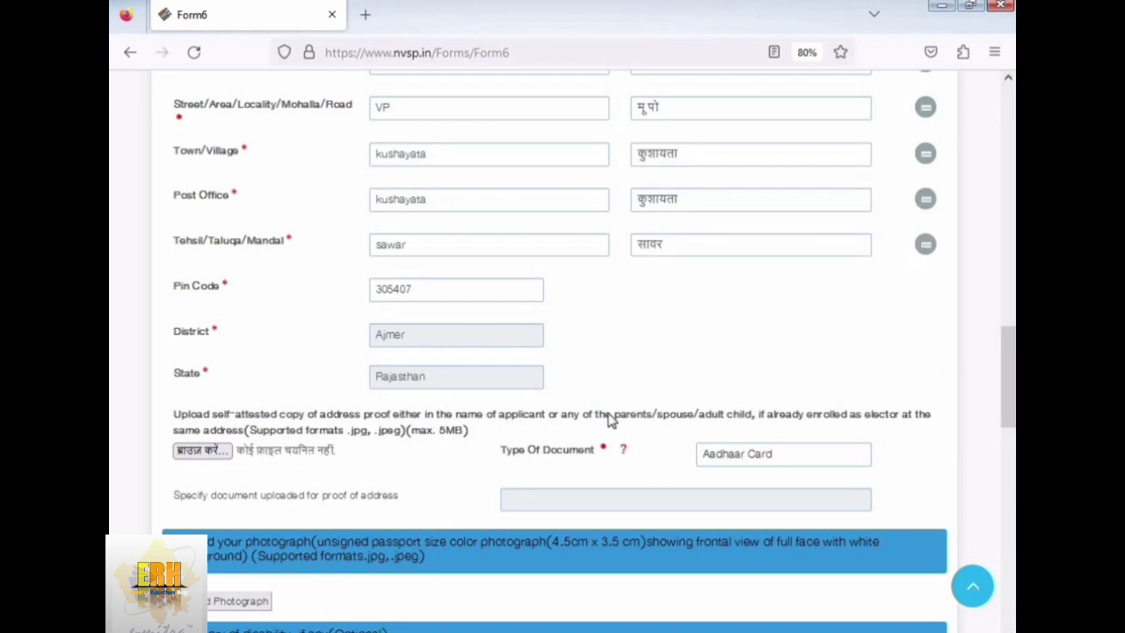
{"action": "left_click", "coordinate": [203, 451]}
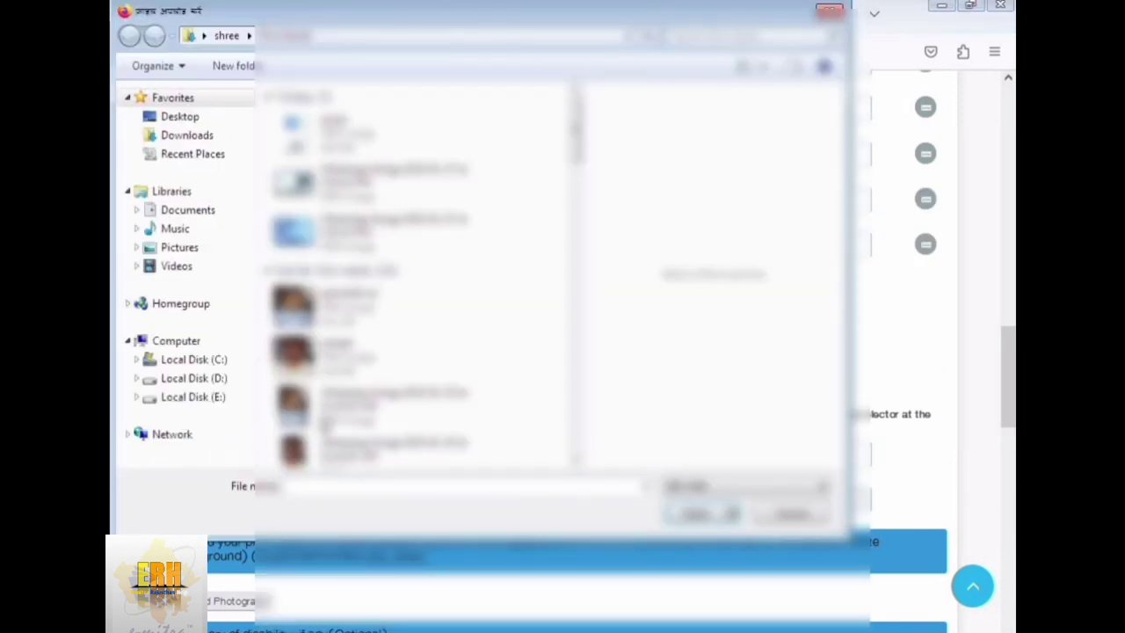
{"action": "left_click", "coordinate": [378, 141]}
{"action": "left_click", "coordinate": [694, 514]}
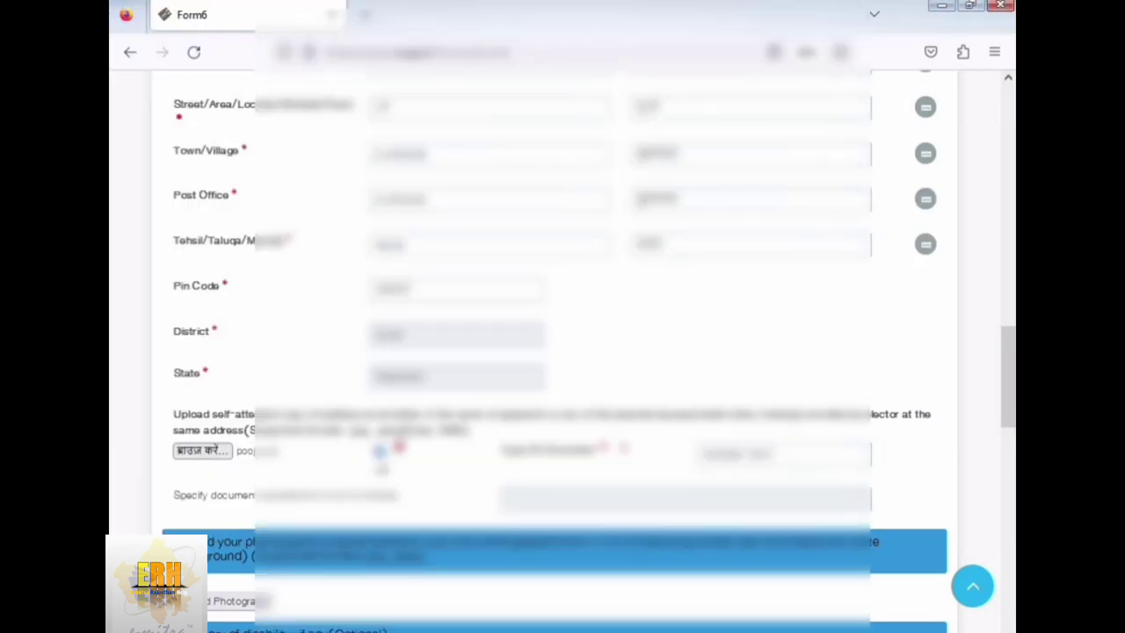
{"action": "scroll", "coordinate": [449, 343], "scroll_direction": "down", "scroll_amount": 5}
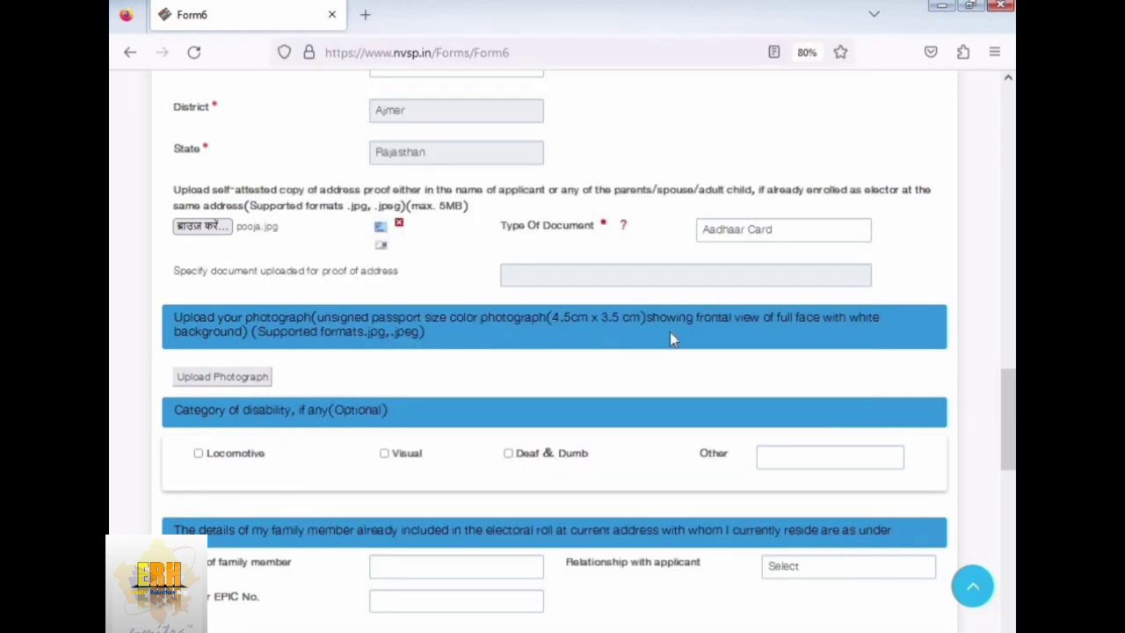
- Upload the applicant's passport-size photograph and accept its preview
{"action": "left_click", "coordinate": [219, 380]}
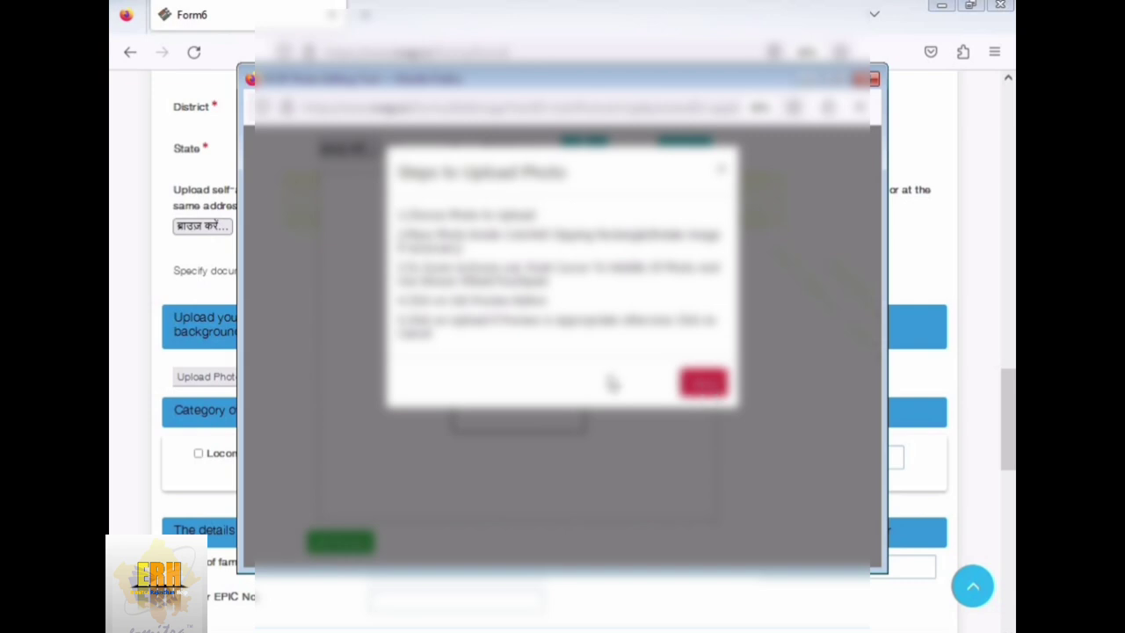
{"action": "left_click", "coordinate": [703, 380]}
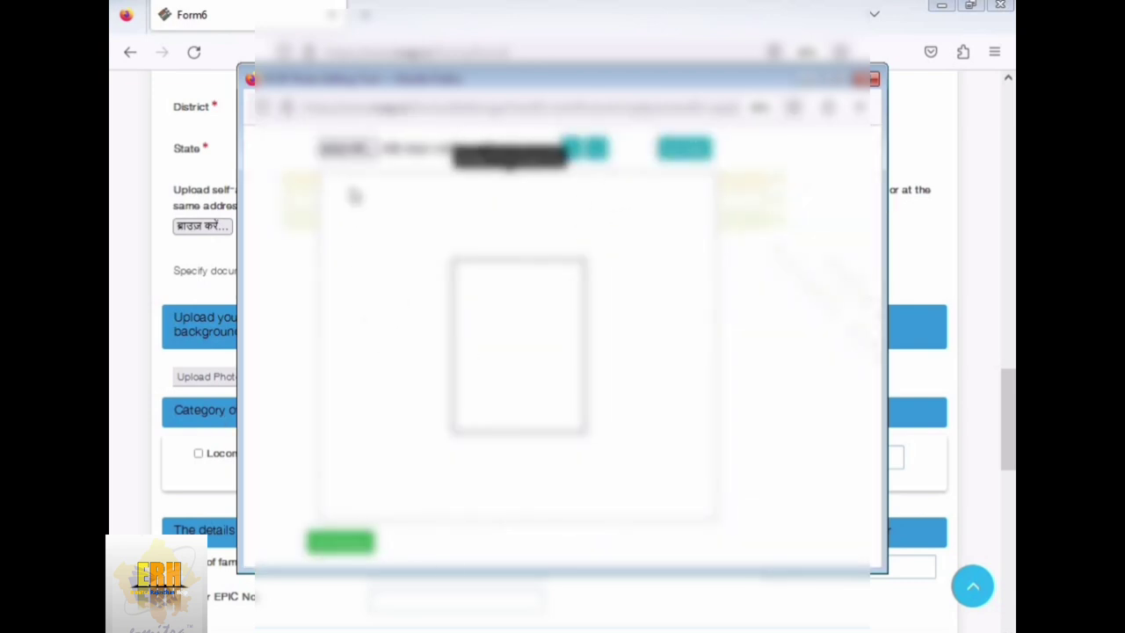
{"action": "left_click", "coordinate": [348, 150]}
{"action": "left_click", "coordinate": [519, 227]}
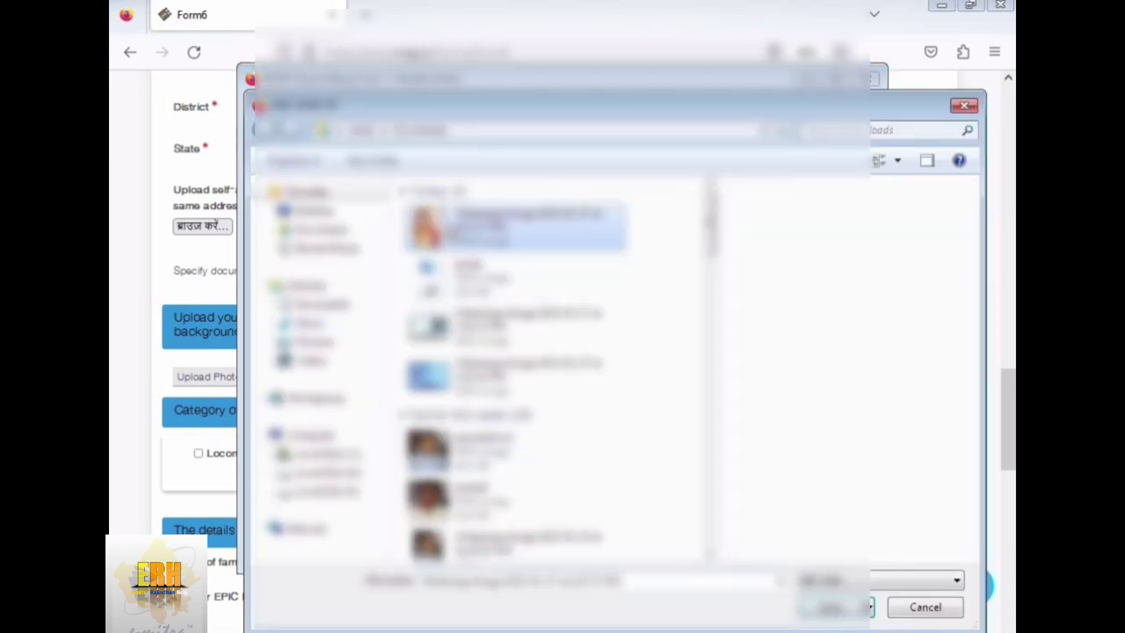
{"action": "double_click", "coordinate": [518, 227]}
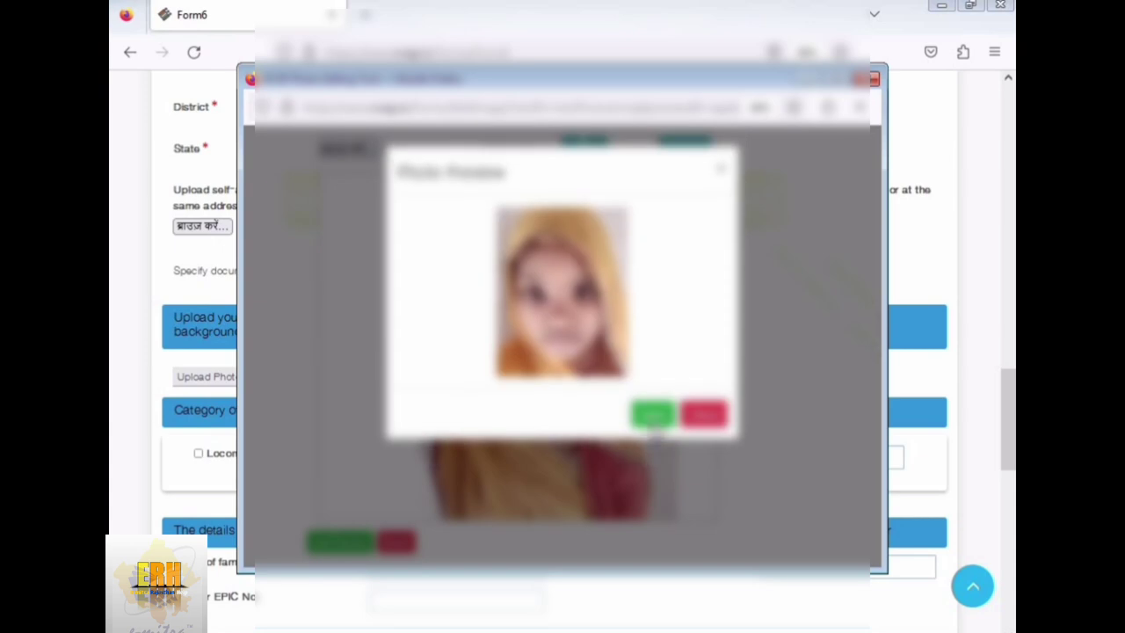
{"action": "left_click", "coordinate": [653, 413]}
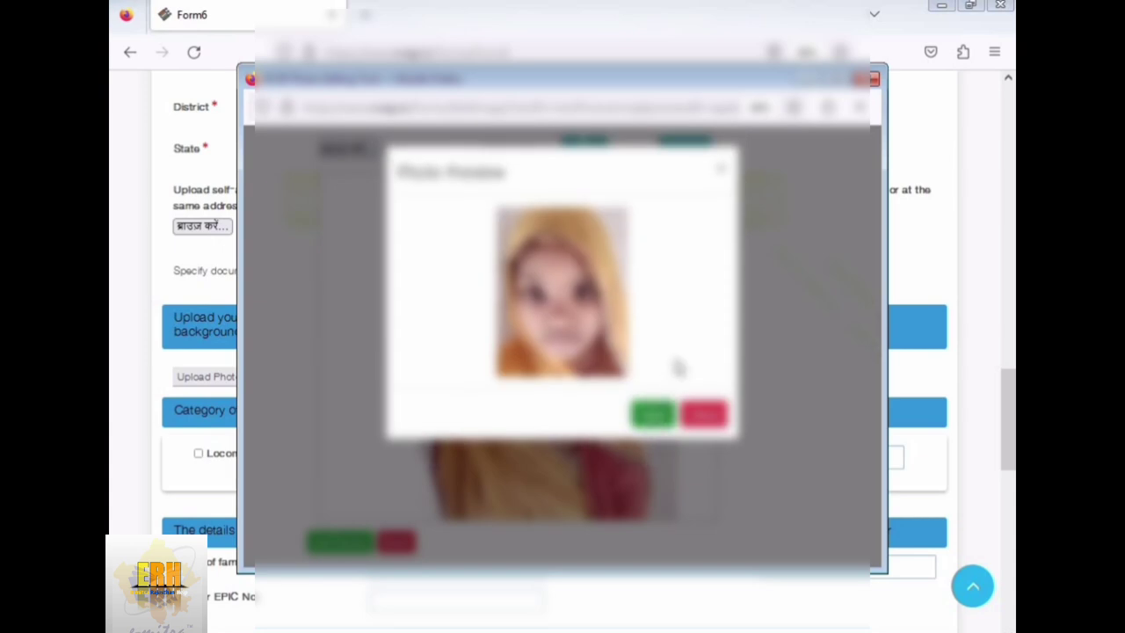
{"action": "scroll", "coordinate": [433, 448], "scroll_direction": "down", "scroll_amount": 3}
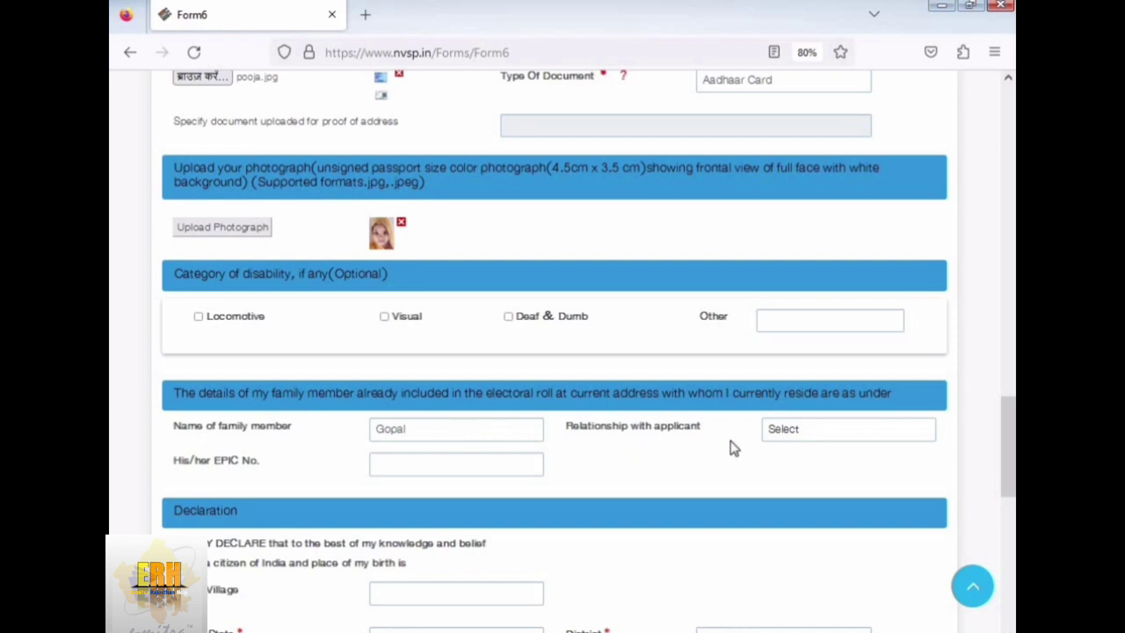
- Set the family member's relationship to Other and change the EPIC number's 'bgs' prefix to 'BGS'
{"action": "left_click", "coordinate": [819, 429]}
{"action": "left_click", "coordinate": [817, 403]}
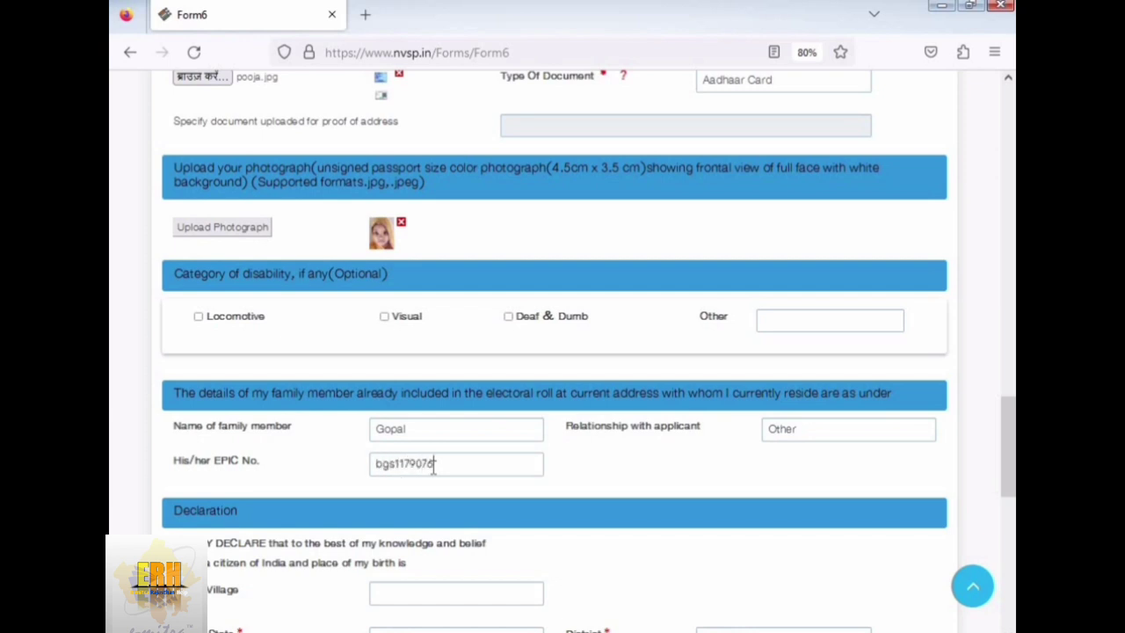
{"action": "left_click_drag", "start_coordinate": [396, 464], "coordinate": [376, 463]}
{"action": "type", "text": "BGS"}
{"action": "scroll", "coordinate": [560, 480], "scroll_direction": "down", "scroll_amount": 3}
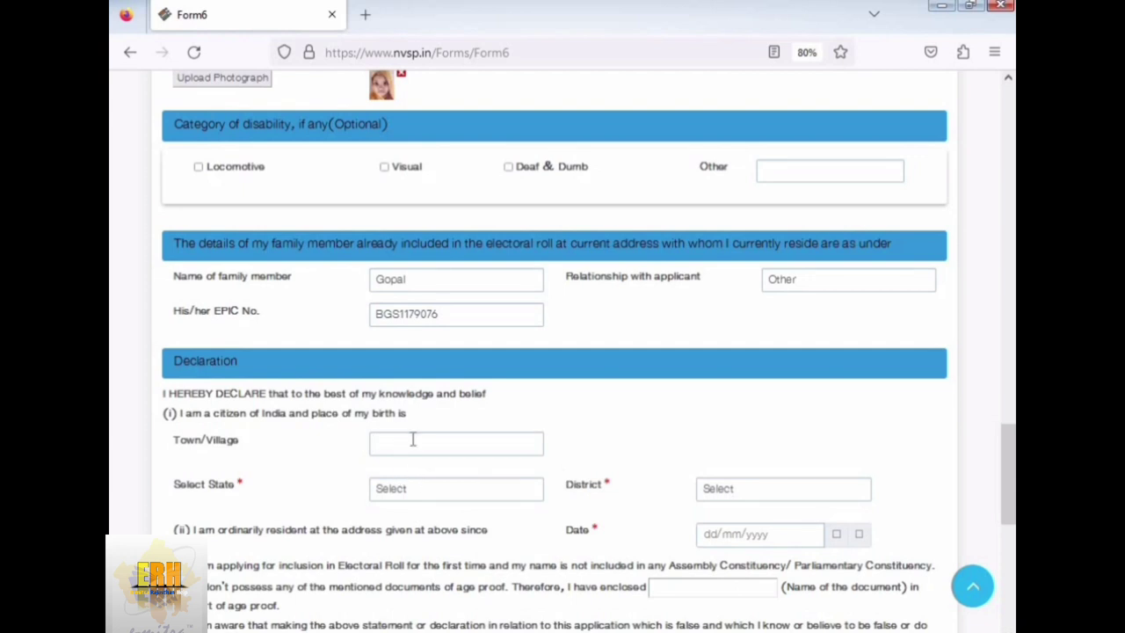
- Finish the birthplace town entry and choose Rajasthan as state and Ajmer as district
{"action": "type", "text": "ayata"}
{"action": "scroll", "coordinate": [540, 472], "scroll_direction": "down", "scroll_amount": 1}
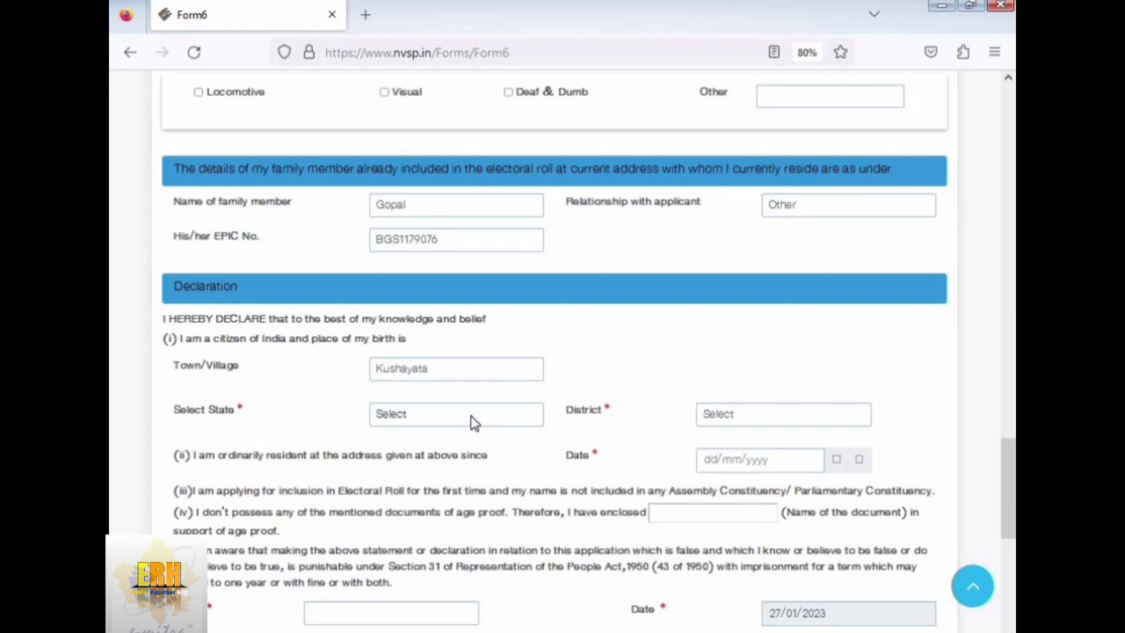
{"action": "left_click", "coordinate": [470, 421]}
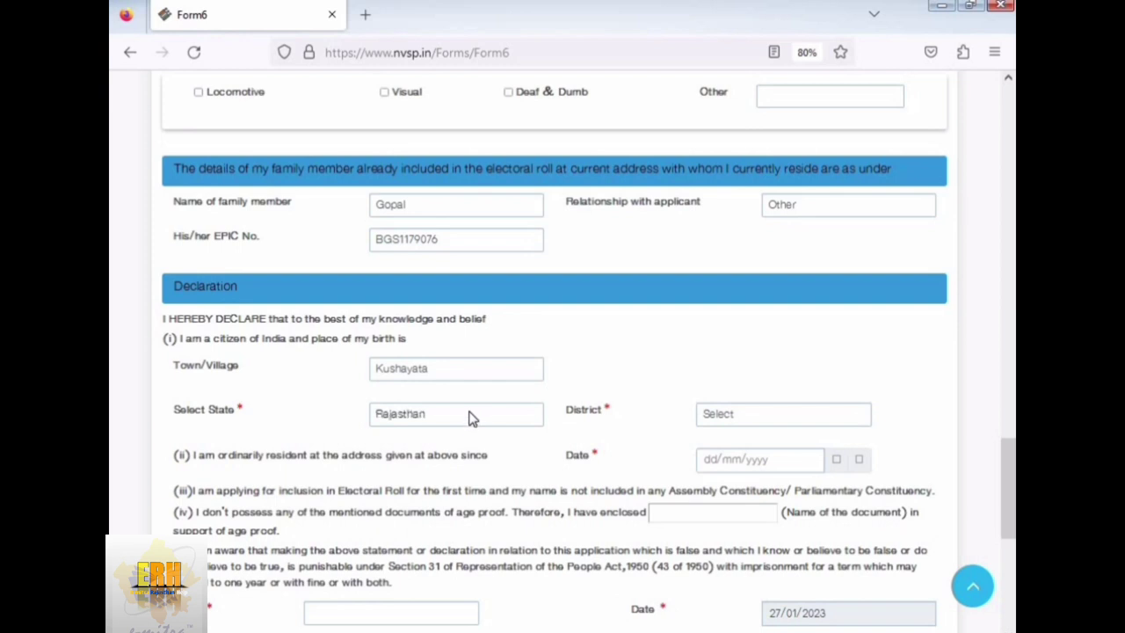
{"action": "left_click", "coordinate": [765, 421]}
{"action": "key", "text": "Down"}
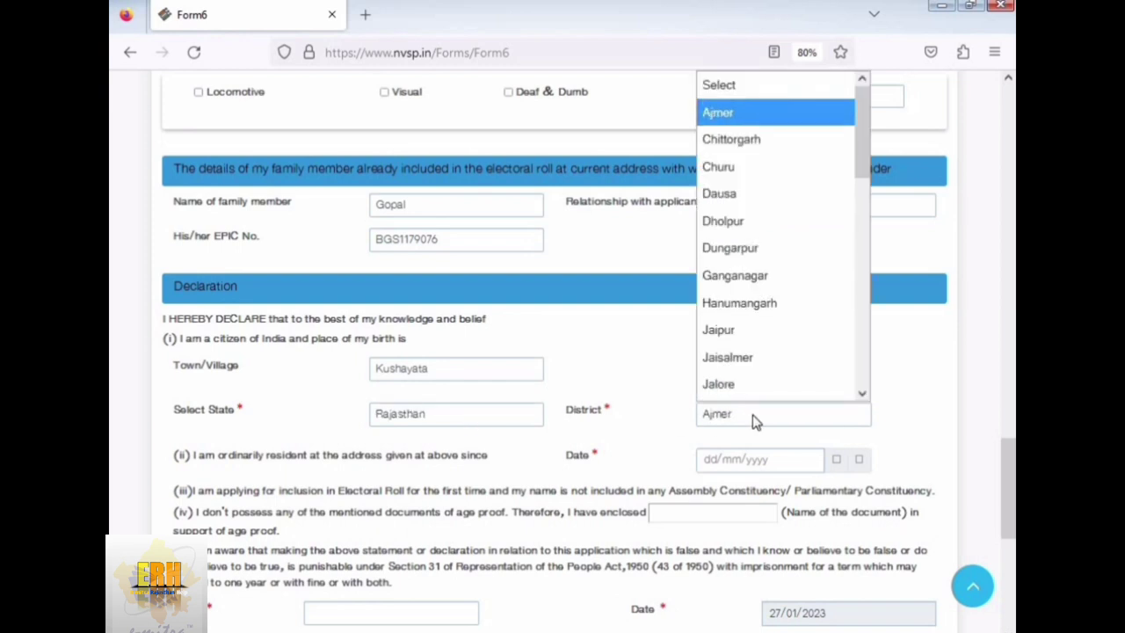
{"action": "key", "text": "Return"}
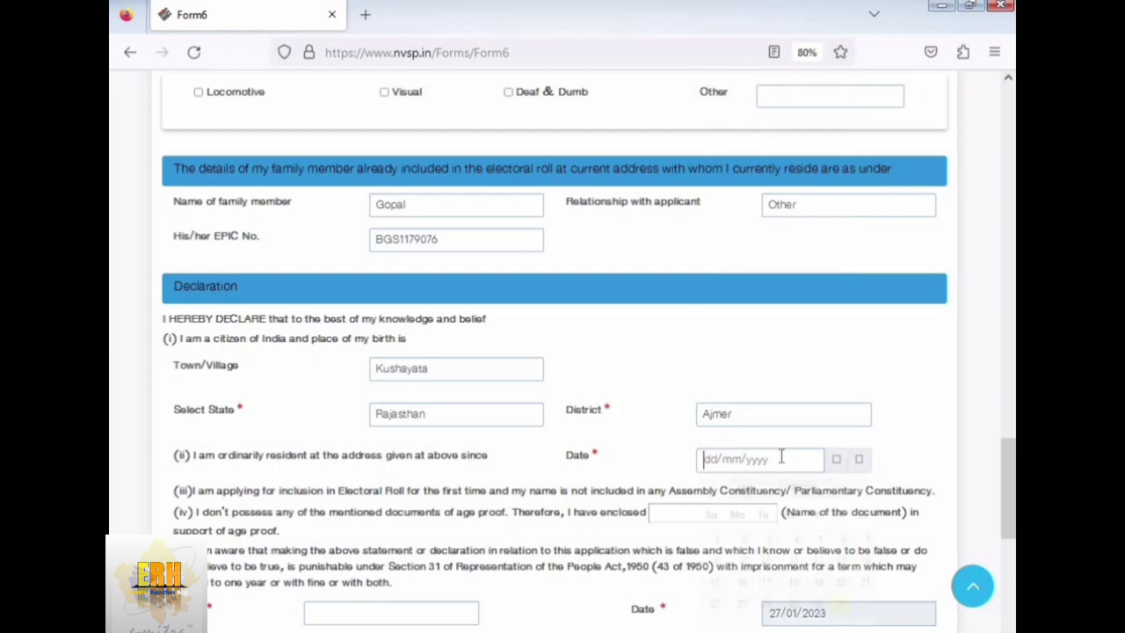
- Set the residence-since date to 07/02/2022 in the calendar
{"action": "left_click", "coordinate": [781, 458]}
{"action": "left_click", "coordinate": [814, 490]}
{"action": "left_click", "coordinate": [808, 448]}
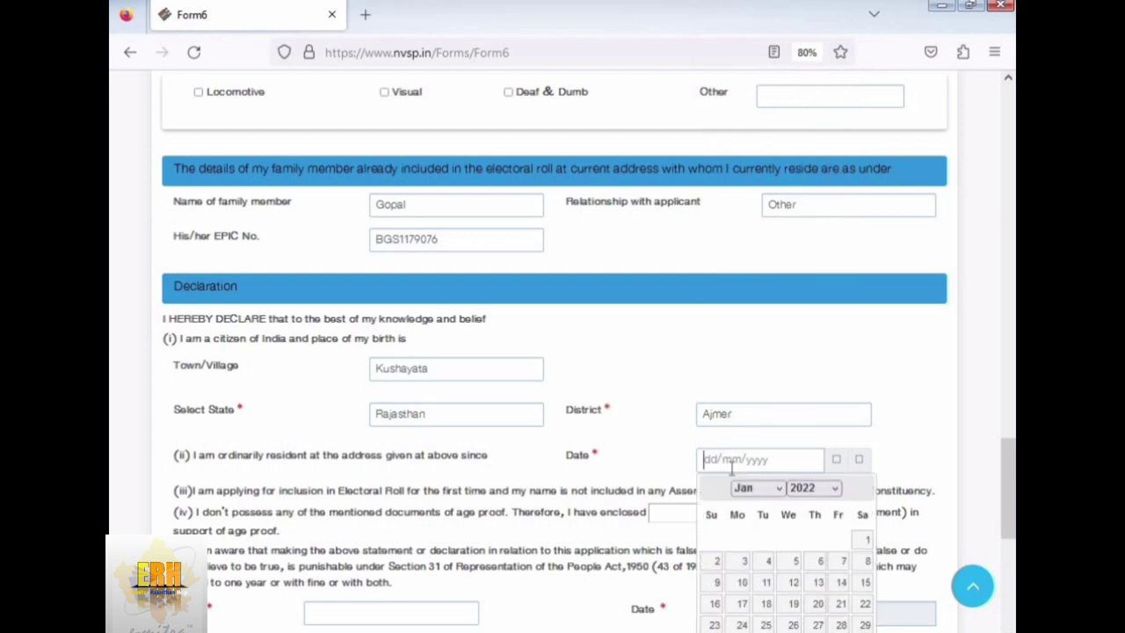
{"action": "left_click", "coordinate": [758, 488]}
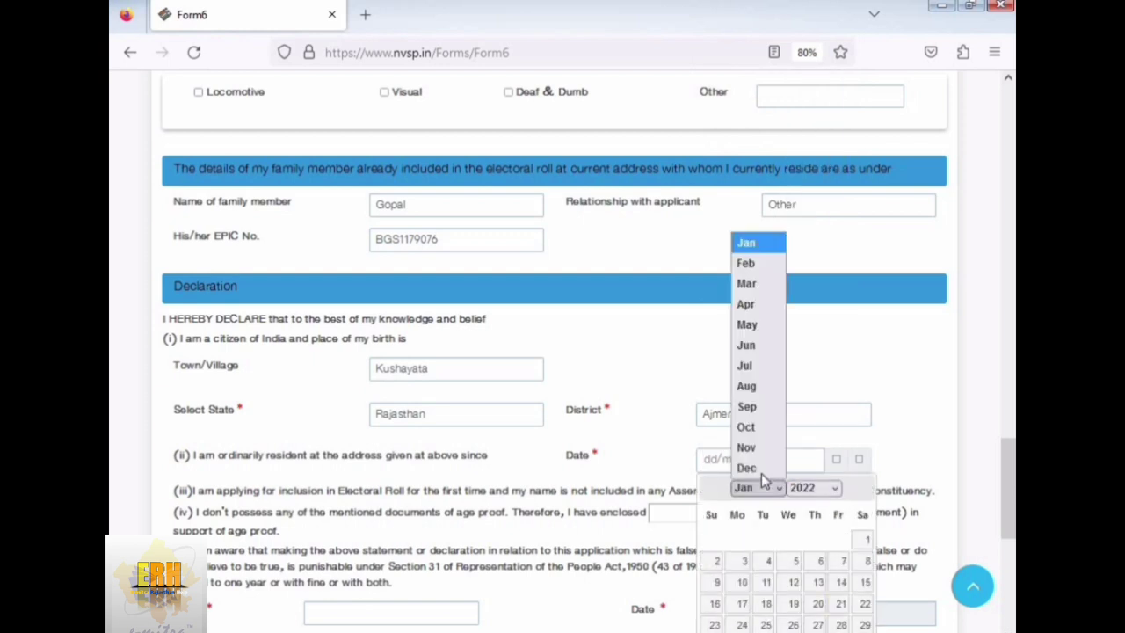
{"action": "left_click", "coordinate": [755, 263]}
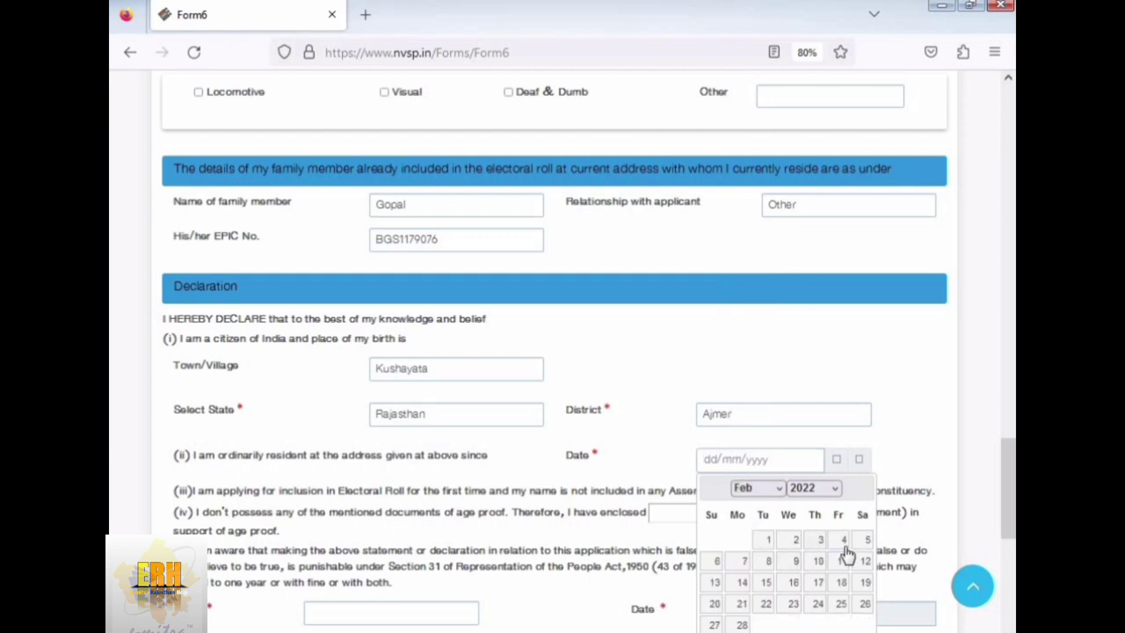
{"action": "left_click", "coordinate": [744, 561]}
{"action": "scroll", "coordinate": [921, 516], "scroll_direction": "down", "scroll_amount": 3}
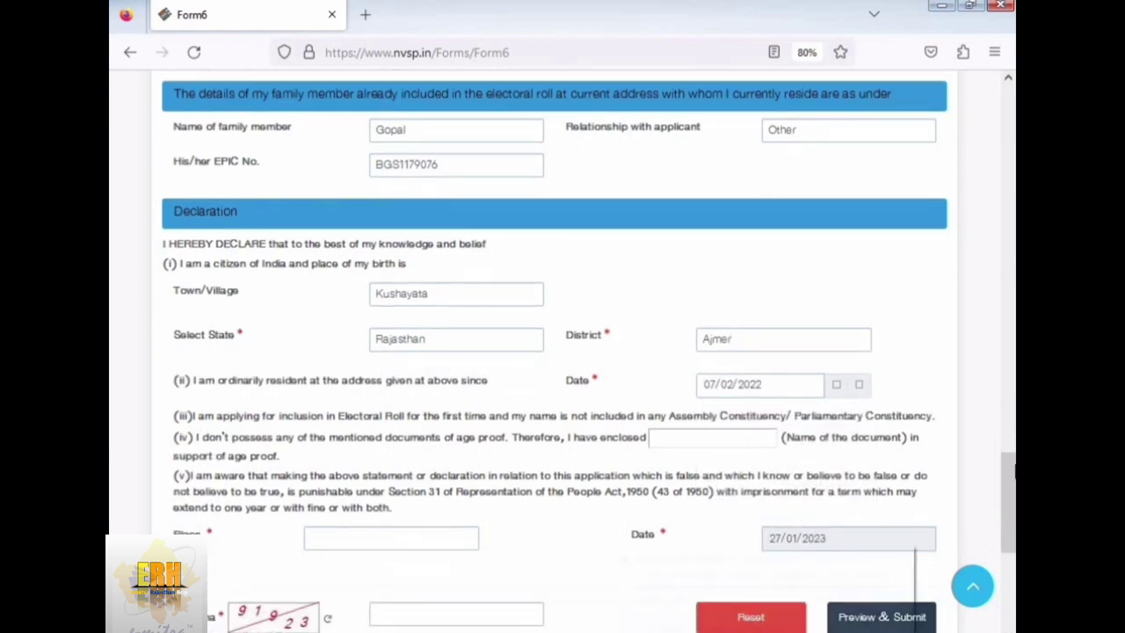
{"action": "scroll", "coordinate": [621, 498], "scroll_direction": "down", "scroll_amount": 2}
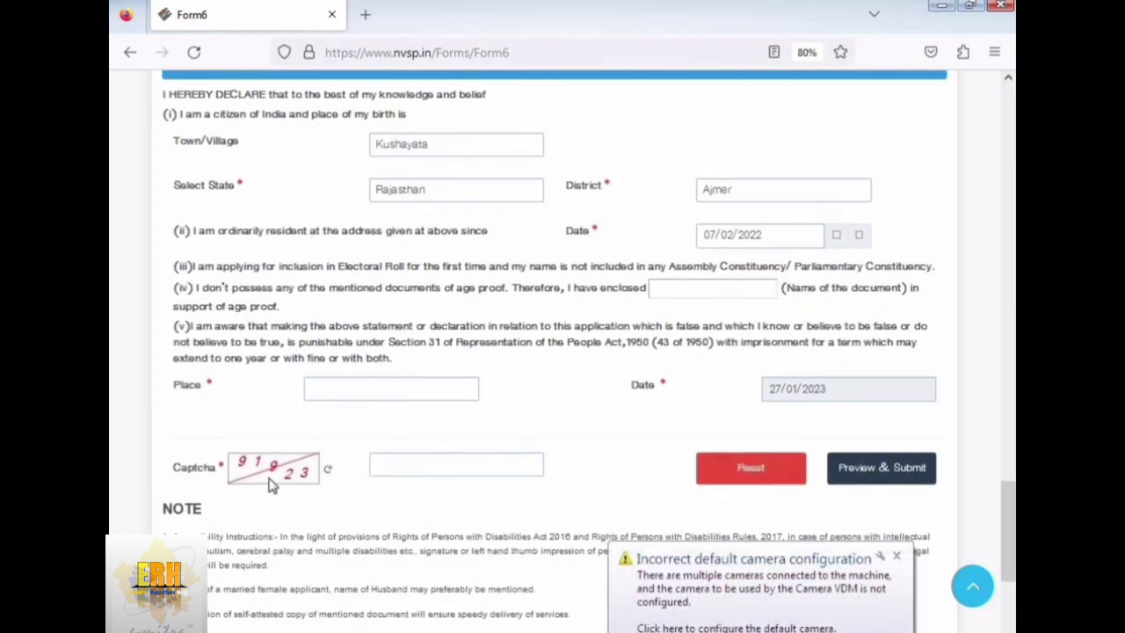
- Enter 'Kushayata' as the declaration place and 919 as the captcha
{"action": "left_click", "coordinate": [342, 393]}
{"action": "type", "text": "Kushayata"}
{"action": "key", "text": "Tab"}
{"action": "scroll", "coordinate": [684, 457], "scroll_direction": "down", "scroll_amount": 2}
{"action": "left_click", "coordinate": [378, 391]}
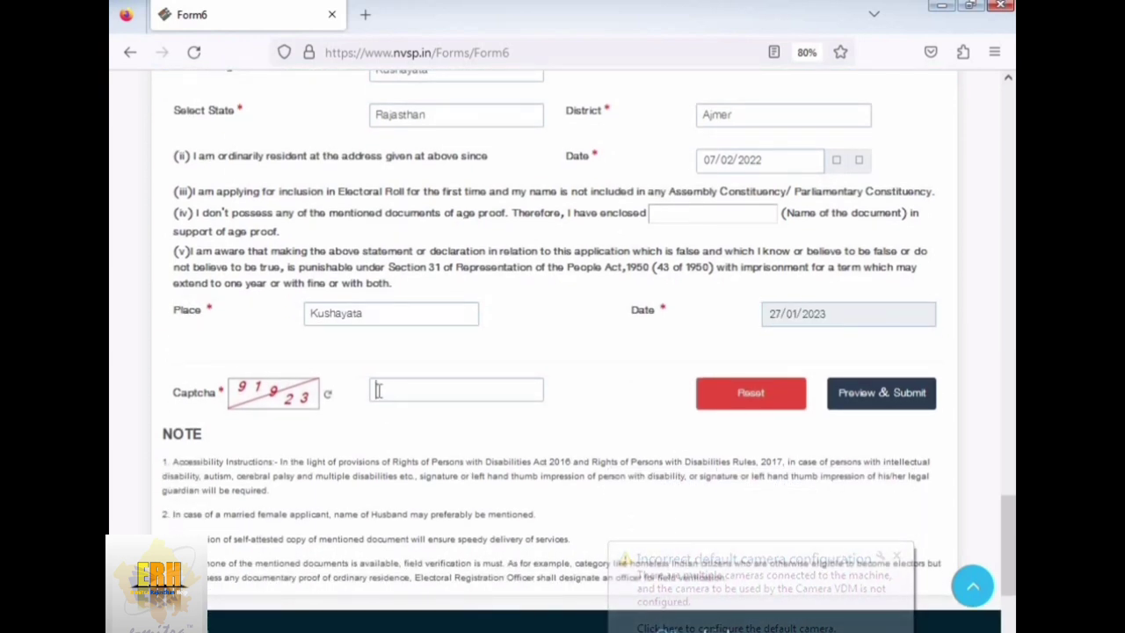
{"action": "type", "text": "91923"}
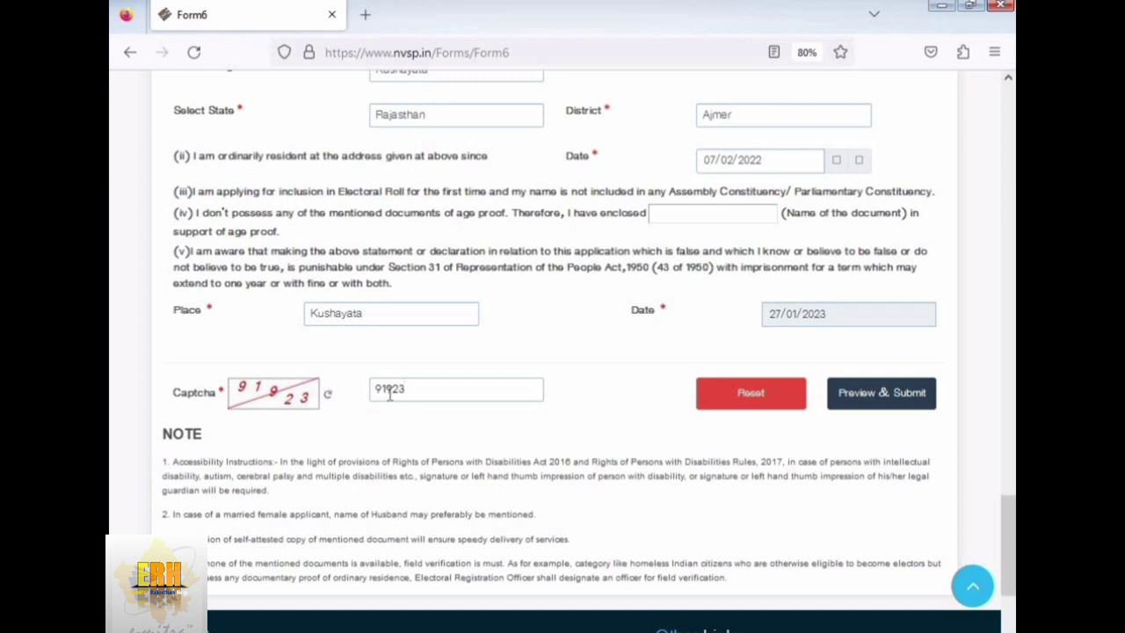
- Preview the completed Form 6 and submit it
{"action": "scroll", "coordinate": [290, 448], "scroll_direction": "down", "scroll_amount": 3}
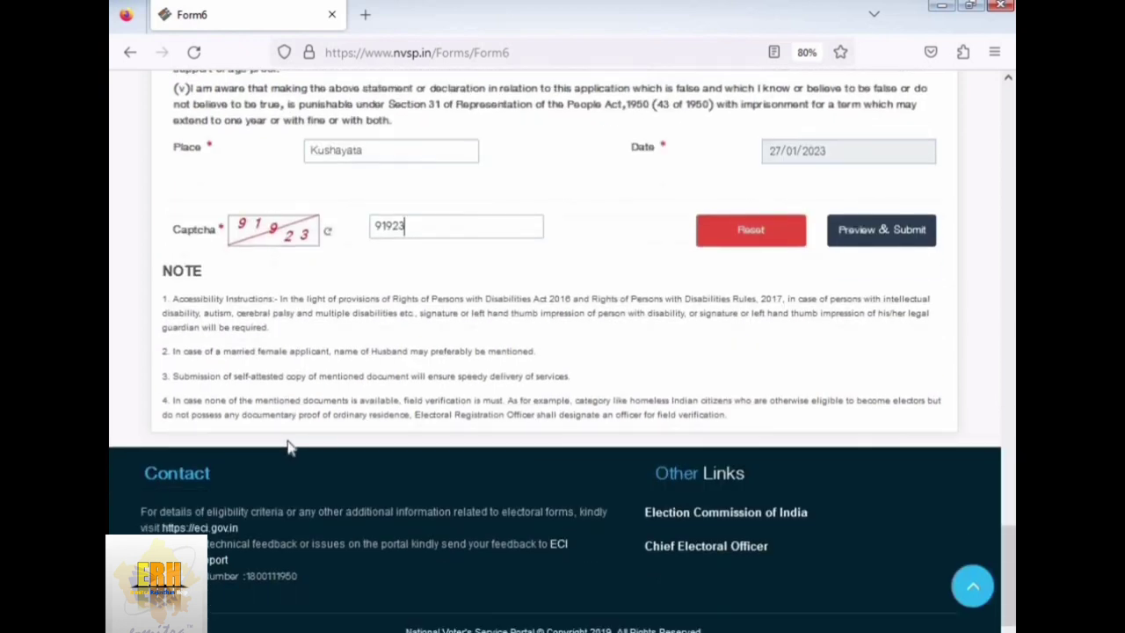
{"action": "scroll", "coordinate": [290, 449], "scroll_direction": "up", "scroll_amount": 3}
{"action": "left_click", "coordinate": [879, 376]}
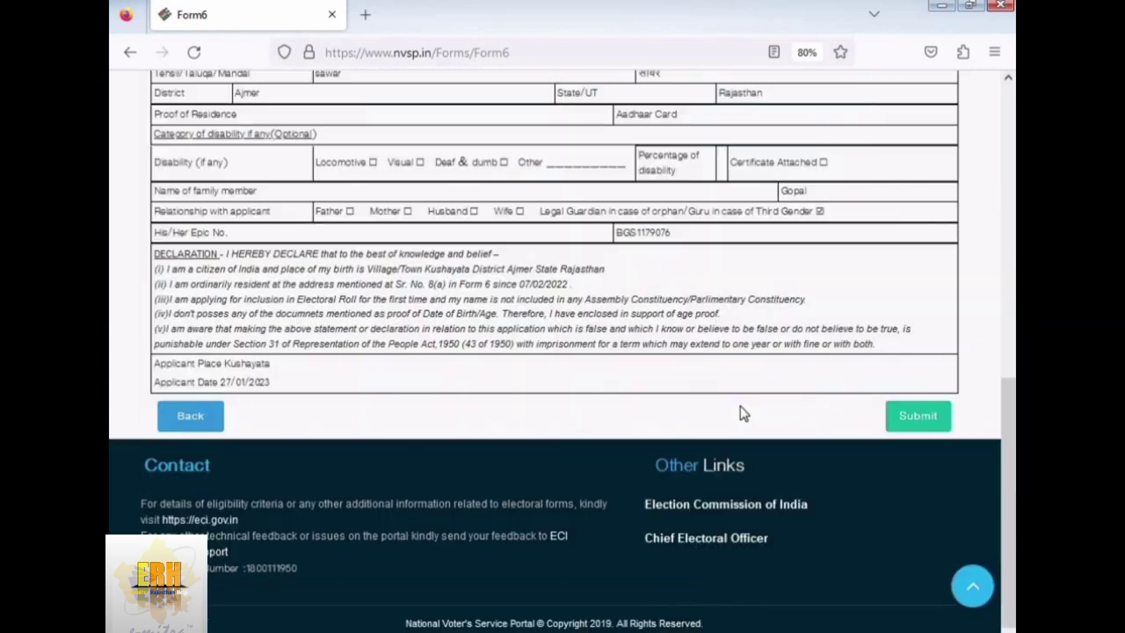
{"action": "scroll", "coordinate": [712, 391], "scroll_direction": "up", "scroll_amount": 3}
{"action": "scroll", "coordinate": [874, 515], "scroll_direction": "down", "scroll_amount": 3}
{"action": "left_click", "coordinate": [916, 418]}
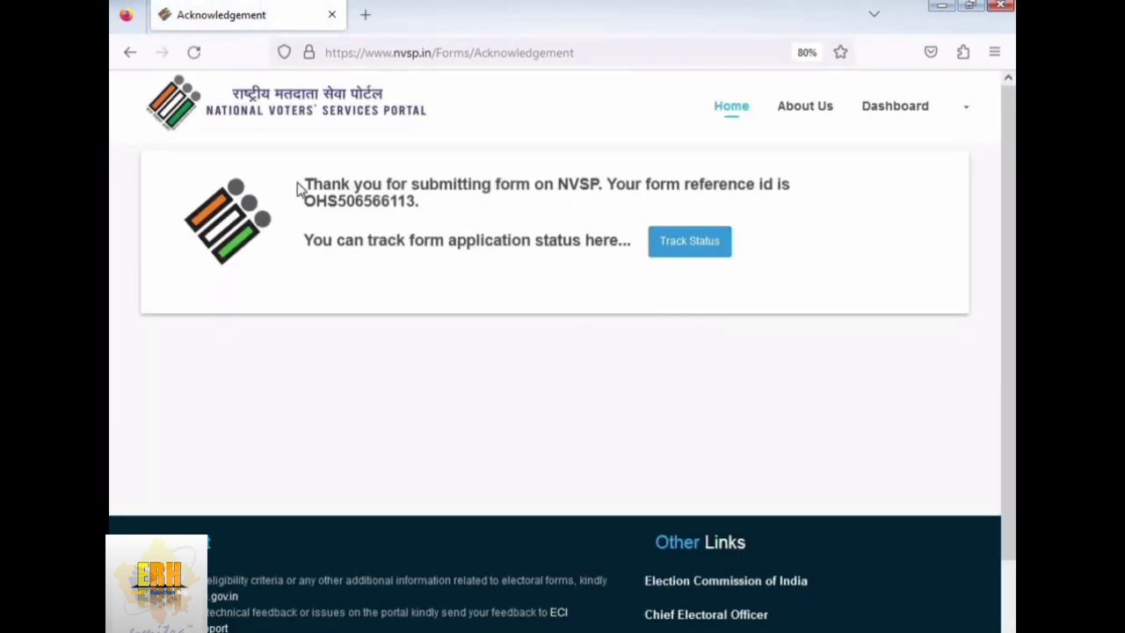
- Highlight the form reference ID on the acknowledgement page, then clear the highlight
{"action": "left_click_drag", "start_coordinate": [297, 203], "coordinate": [426, 214]}
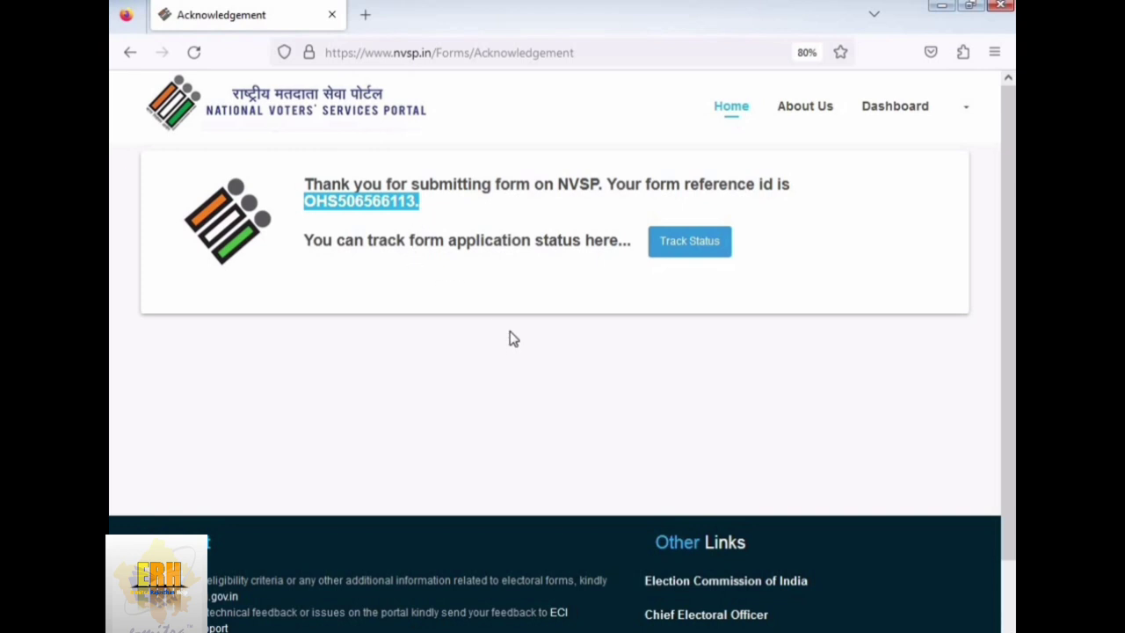
{"action": "left_click", "coordinate": [695, 251]}
{"action": "left_click", "coordinate": [411, 226]}
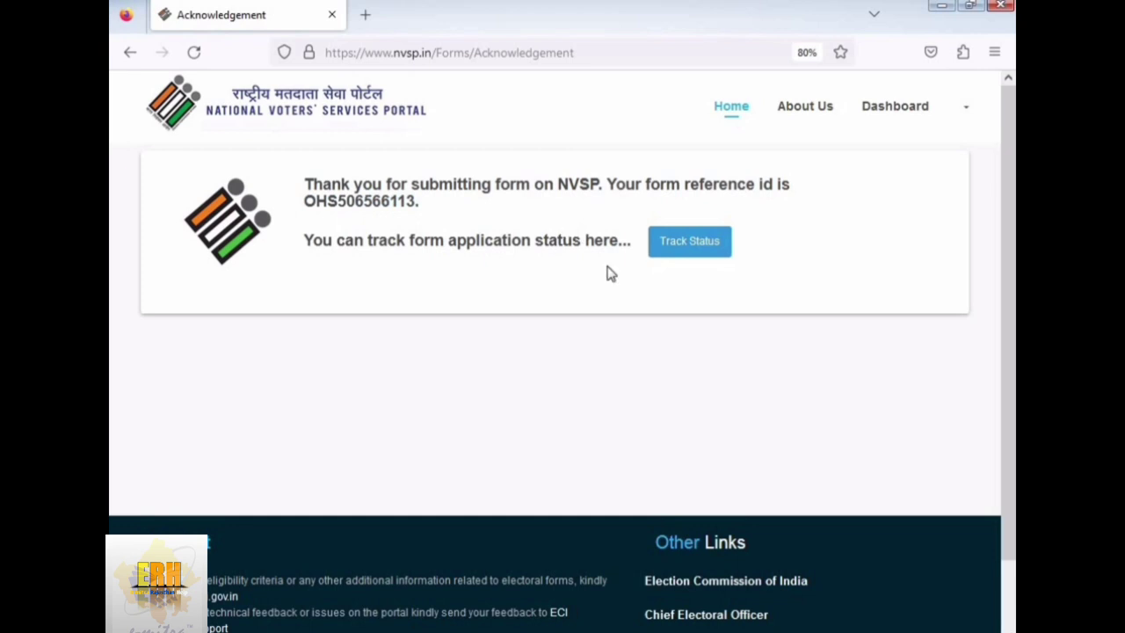
- Print the acknowledgement page with Ctrl+P, then highlight the reference ID again
{"action": "key", "text": "ctrl+p"}
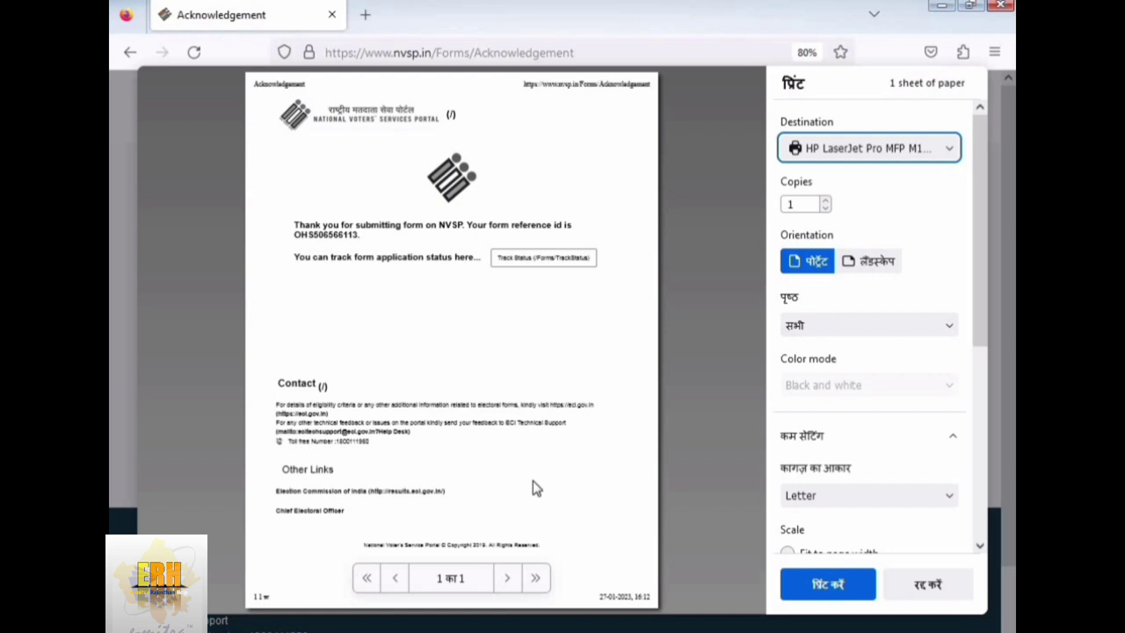
{"action": "left_click", "coordinate": [832, 591]}
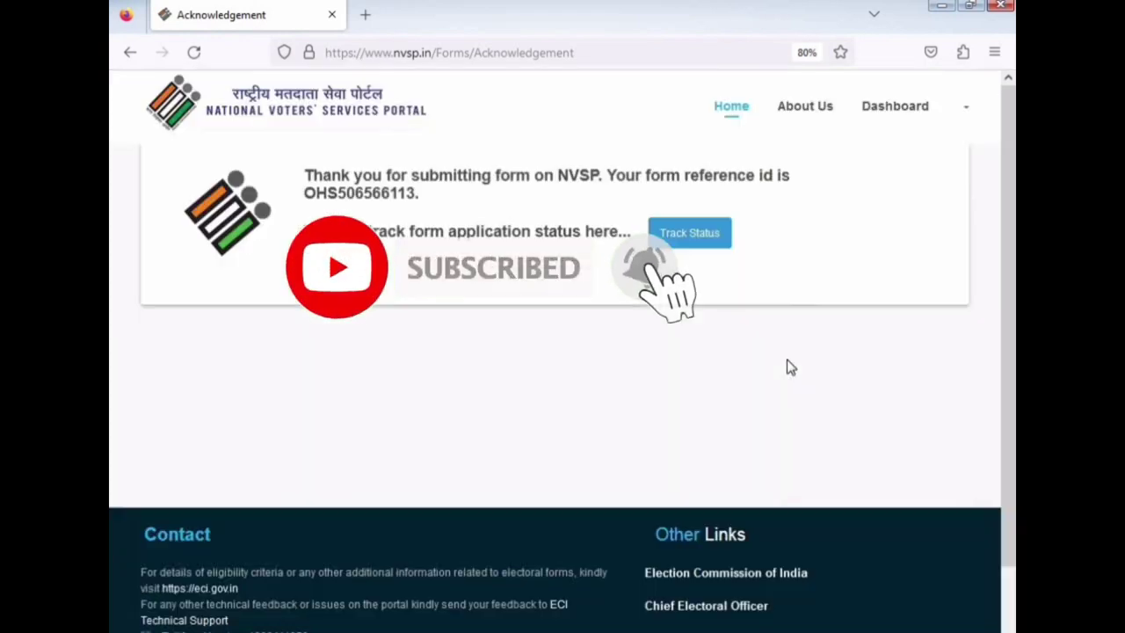
{"action": "scroll", "coordinate": [665, 455], "scroll_direction": "down", "scroll_amount": 2}
{"action": "scroll", "coordinate": [407, 300], "scroll_direction": "up", "scroll_amount": 2}
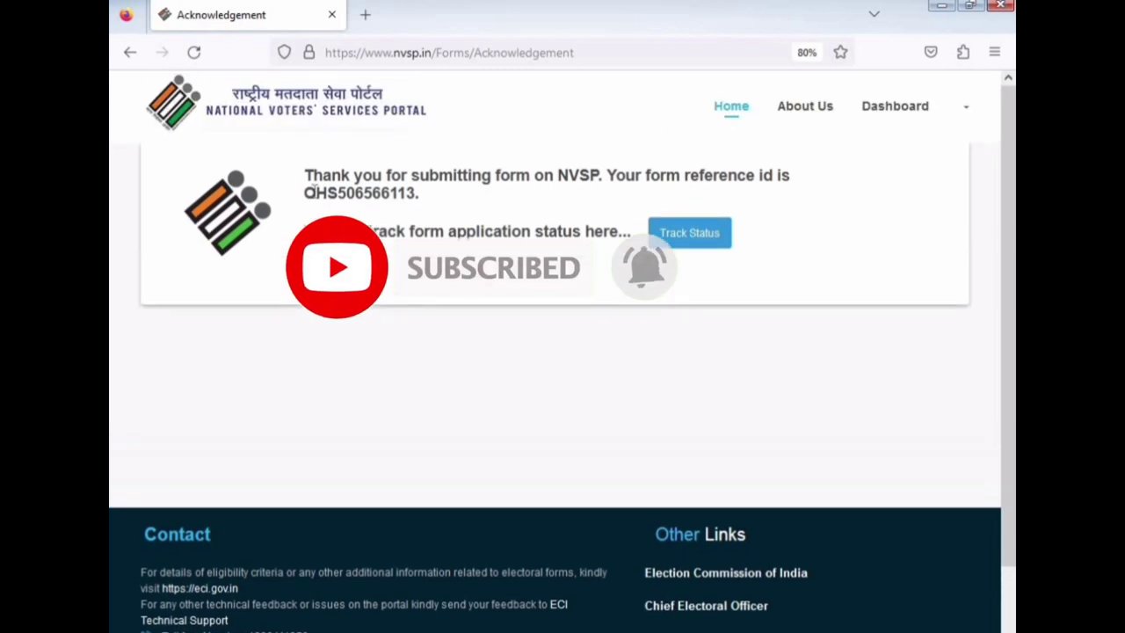
{"action": "left_click_drag", "start_coordinate": [305, 192], "coordinate": [417, 194]}
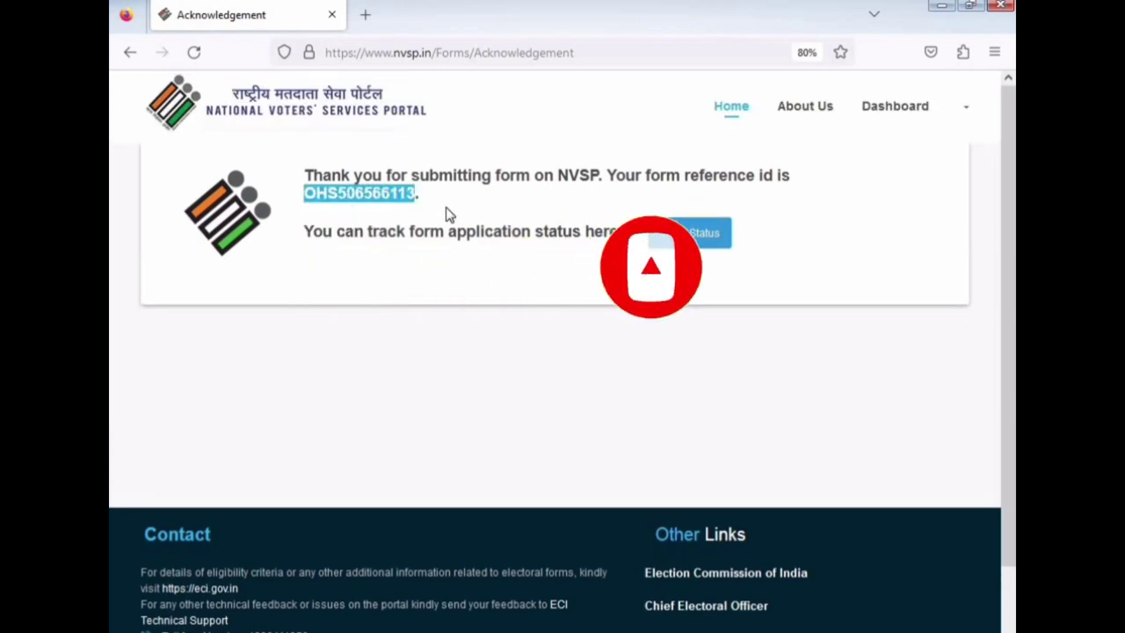